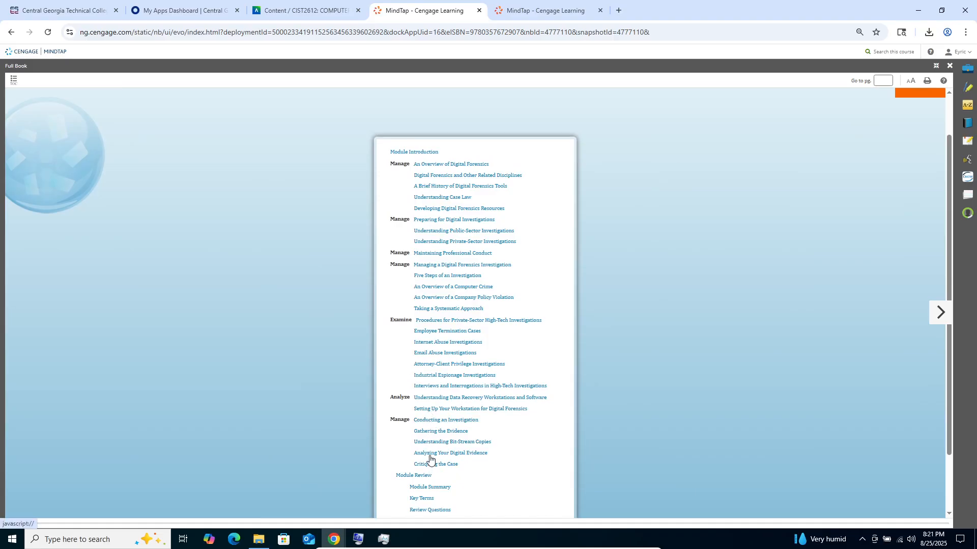
- View the Module Review summary page of Module 1 in the e-book and return from it
{"action": "scroll", "coordinate": [413, 408], "scroll_direction": "down", "scroll_amount": 1}
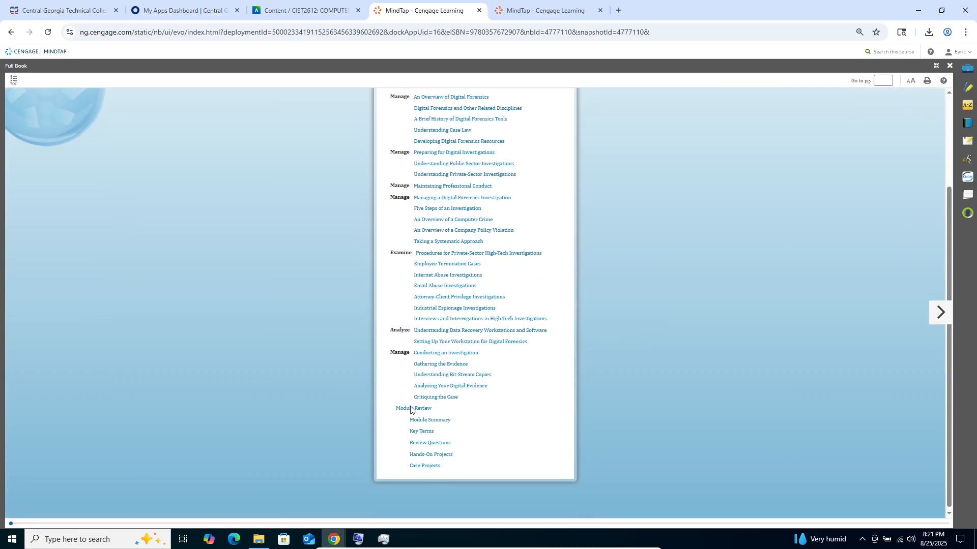
{"action": "left_click", "coordinate": [418, 408]}
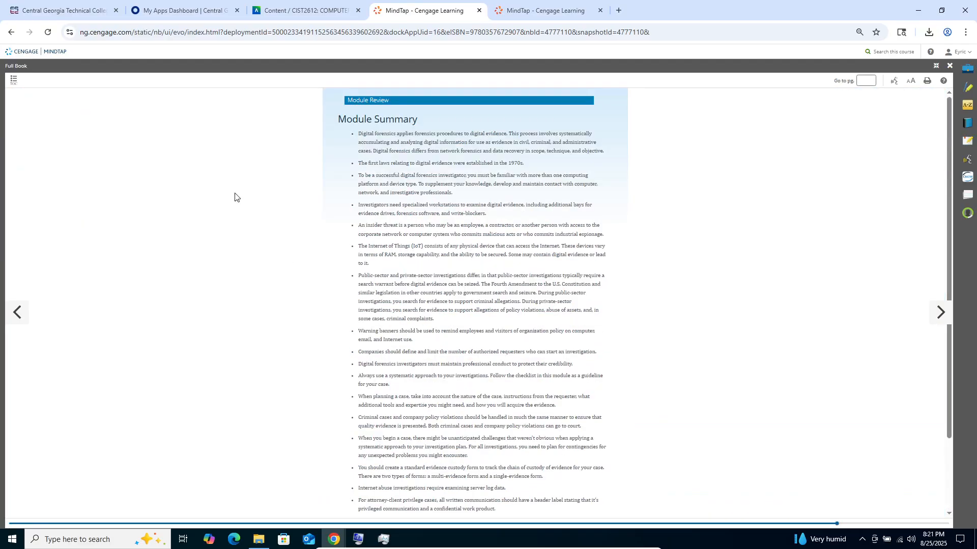
{"action": "left_click", "coordinate": [10, 32]}
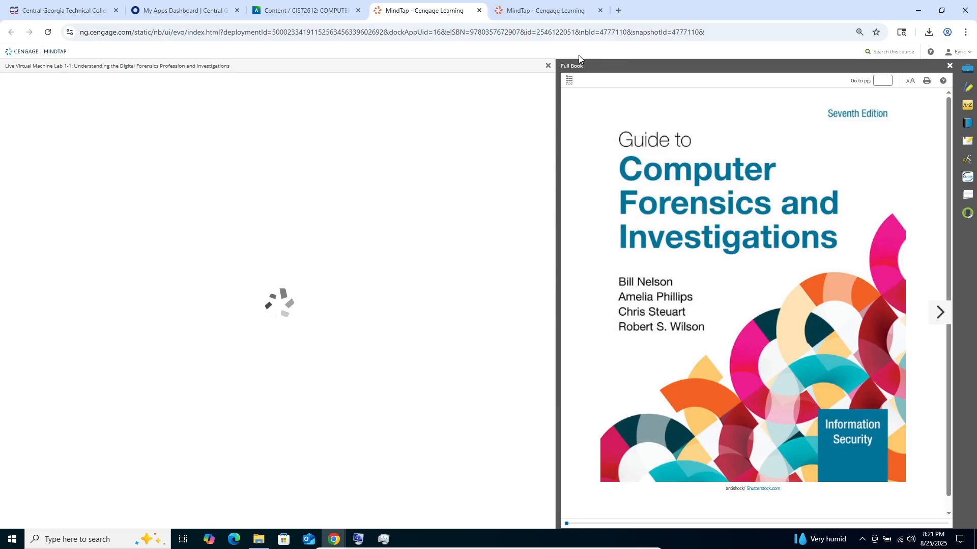
- Close the Live Virtual Machine Lab 1-1 pane, expand the book to full width and view Module 1's section list
{"action": "left_click", "coordinate": [548, 66]}
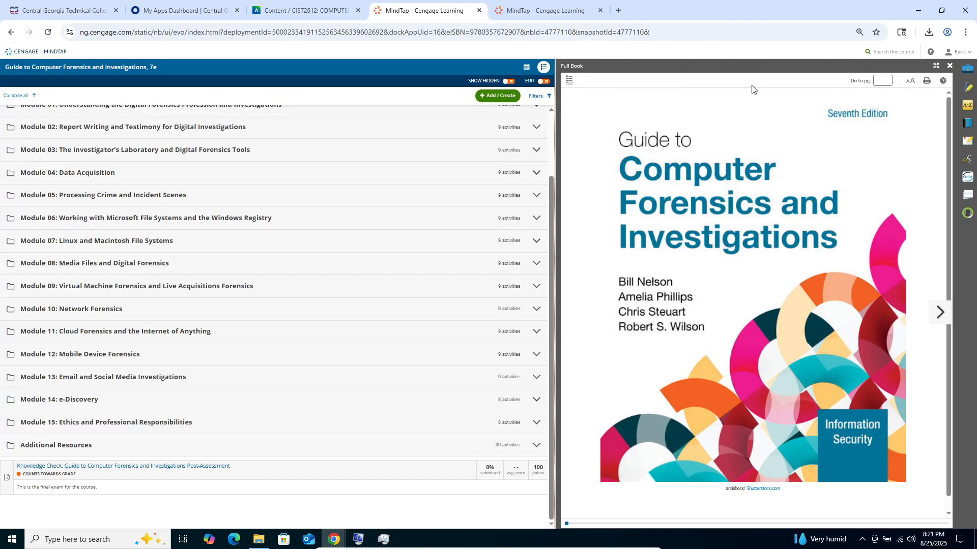
{"action": "left_click", "coordinate": [936, 65]}
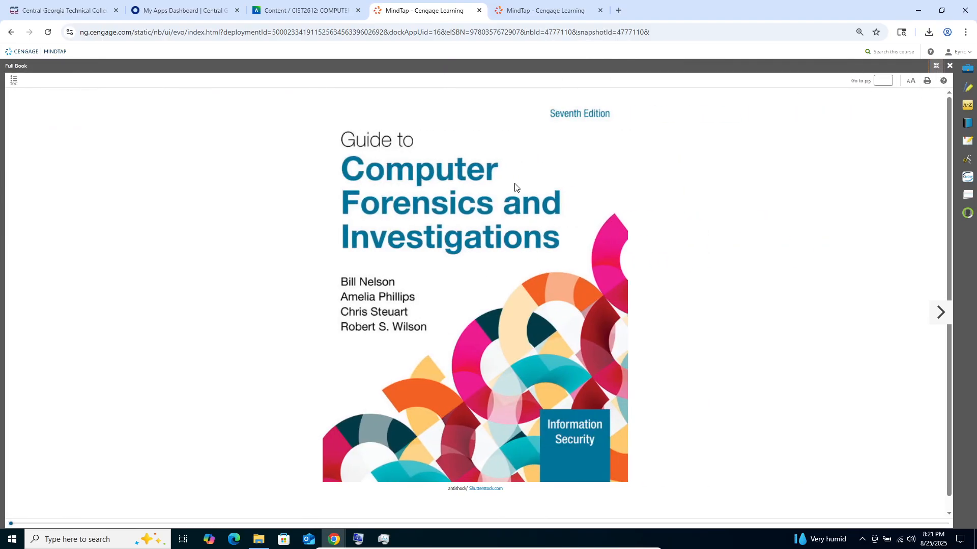
{"action": "left_click", "coordinate": [14, 80]}
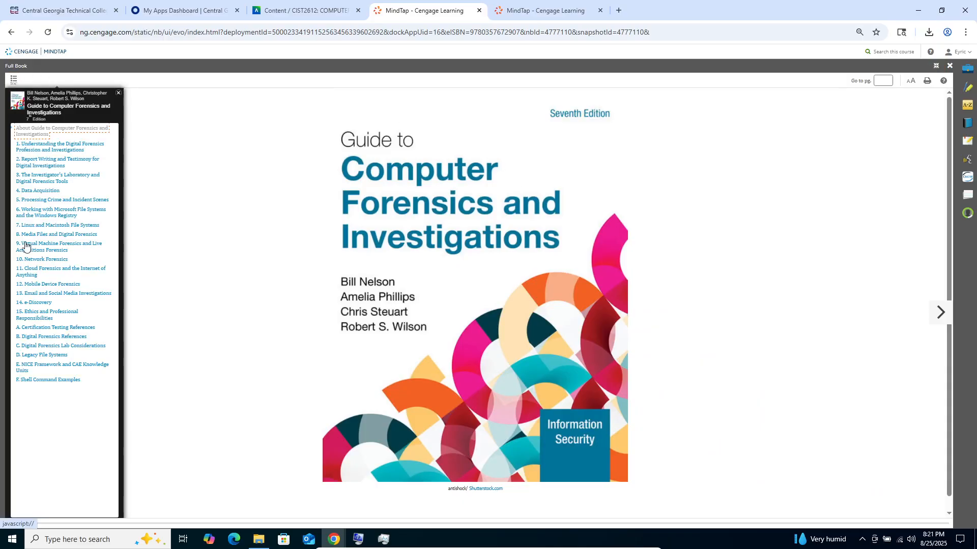
{"action": "left_click", "coordinate": [51, 147]}
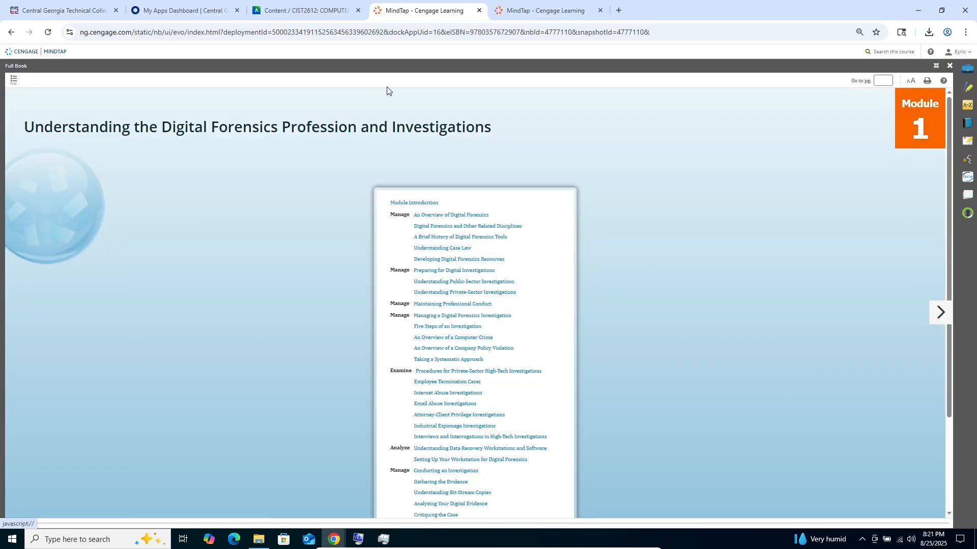
{"action": "scroll", "coordinate": [453, 311], "scroll_direction": "down", "scroll_amount": 3}
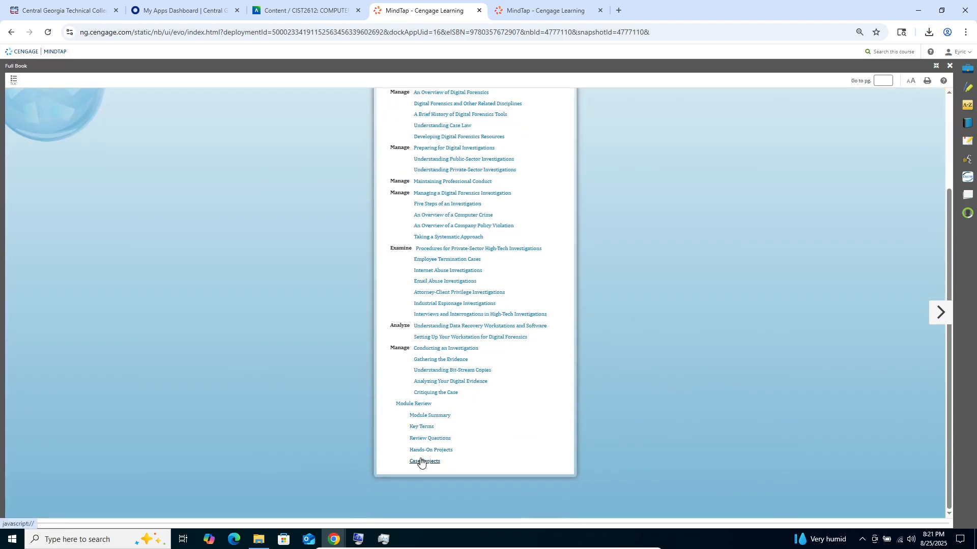
- In the other MindTap tab, page back to Gathering the Evidence and return to Analyzing Your Digital Evidence
{"action": "left_click", "coordinate": [542, 11]}
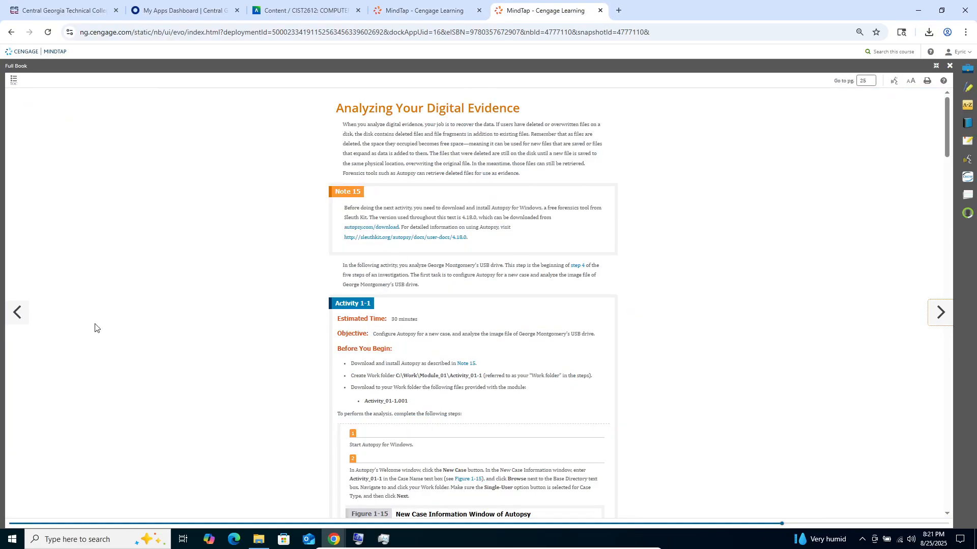
{"action": "left_click", "coordinate": [27, 320]}
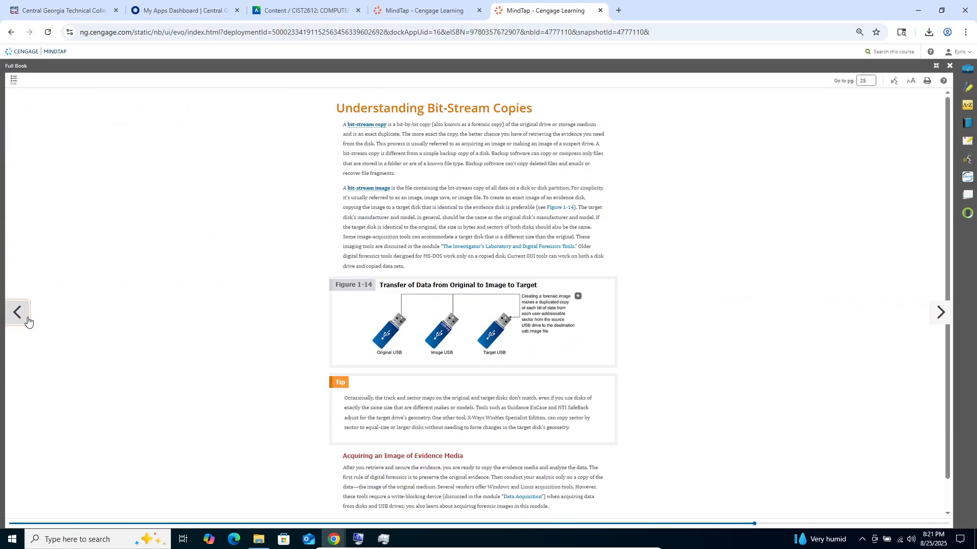
{"action": "left_click", "coordinate": [28, 319]}
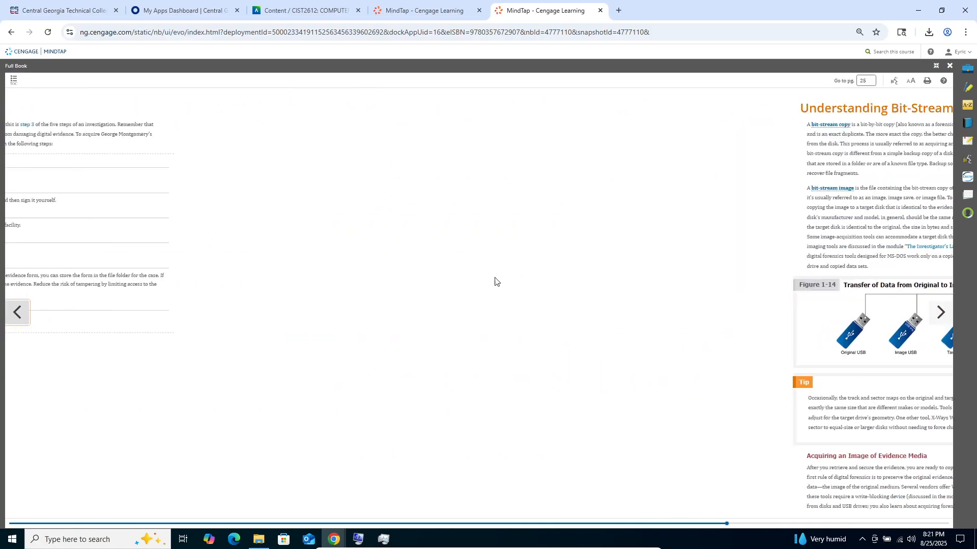
{"action": "left_click", "coordinate": [940, 313]}
{"action": "left_click", "coordinate": [941, 314]}
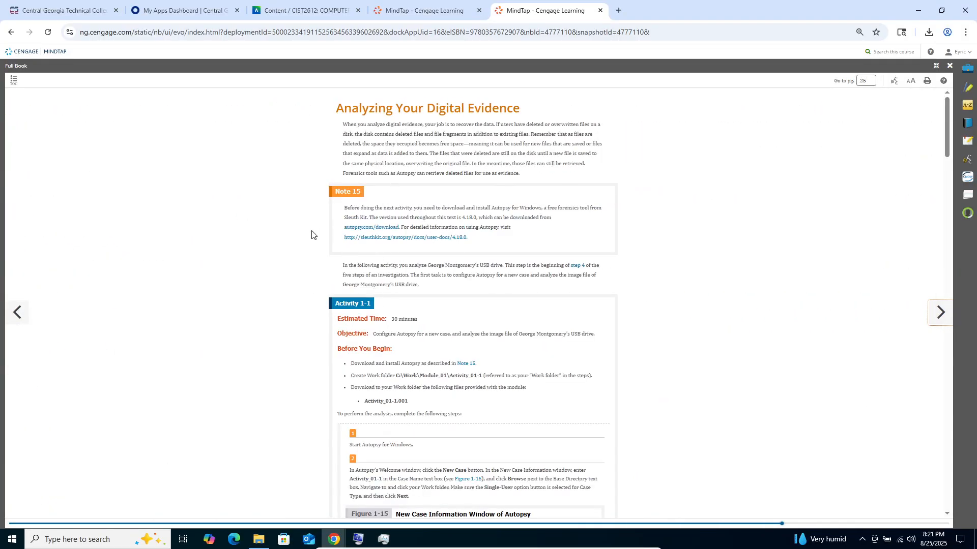
- Locate Activity 1-1 in the course's assignments list, and review its Before You Begin instructions in the e-book, including the work folder path
{"action": "left_click", "coordinate": [316, 10]}
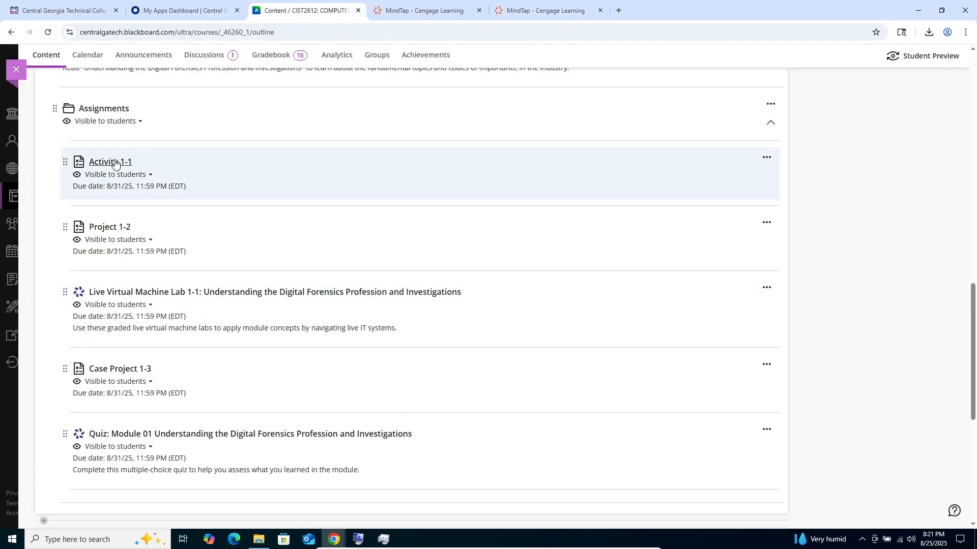
{"action": "left_click", "coordinate": [529, 13]}
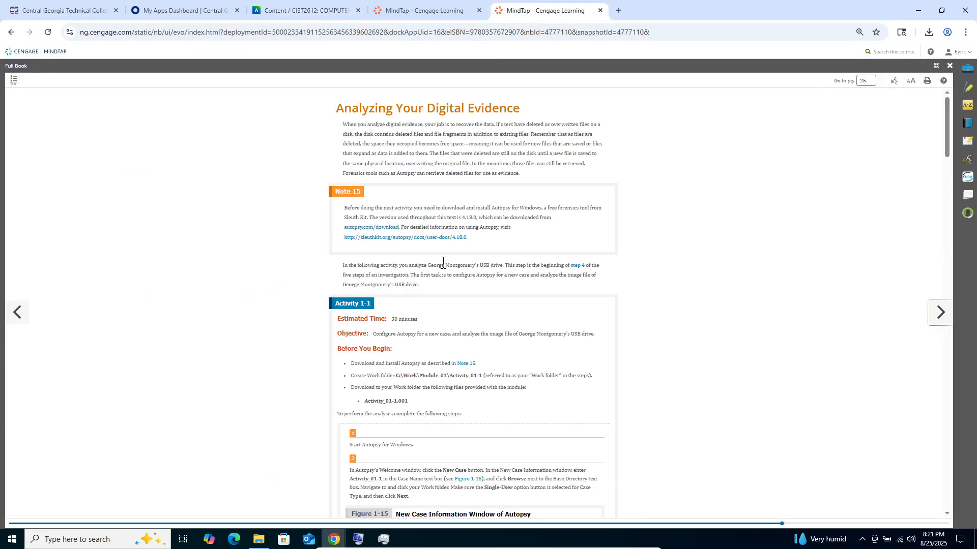
{"action": "scroll", "coordinate": [421, 271], "scroll_direction": "down", "scroll_amount": 2}
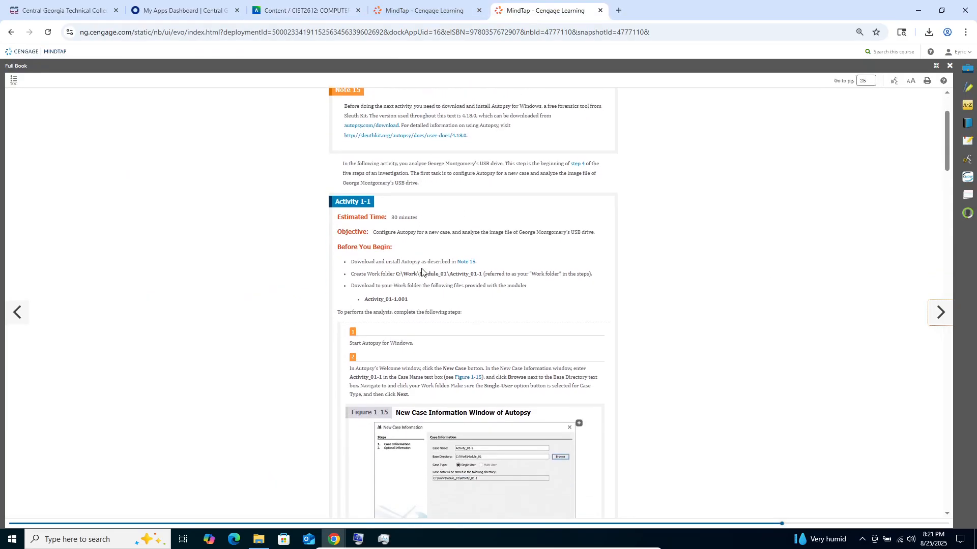
{"action": "key", "text": "ctrl+plus"}
{"action": "key", "text": "ctrl+plus"}
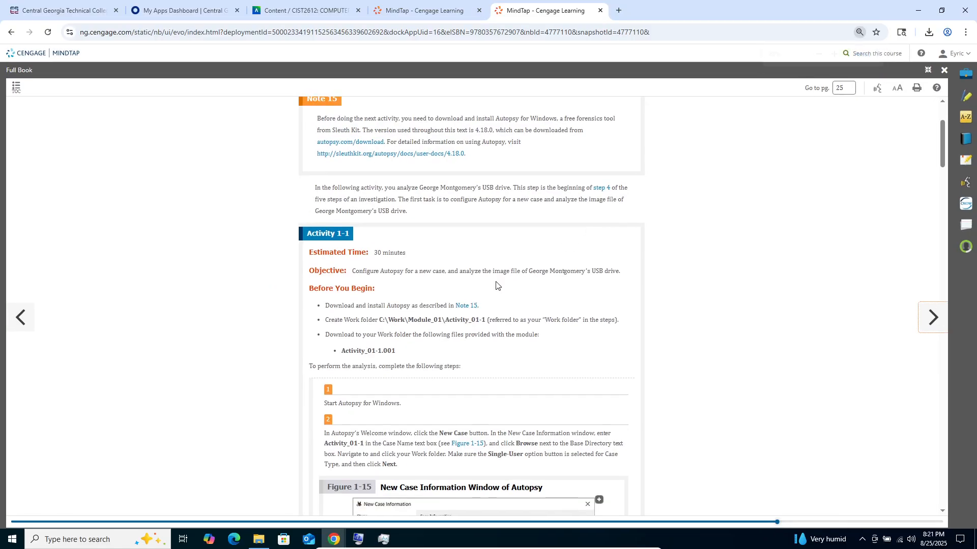
{"action": "scroll", "coordinate": [424, 233], "scroll_direction": "down", "scroll_amount": 2}
{"action": "scroll", "coordinate": [368, 214], "scroll_direction": "up", "scroll_amount": 3}
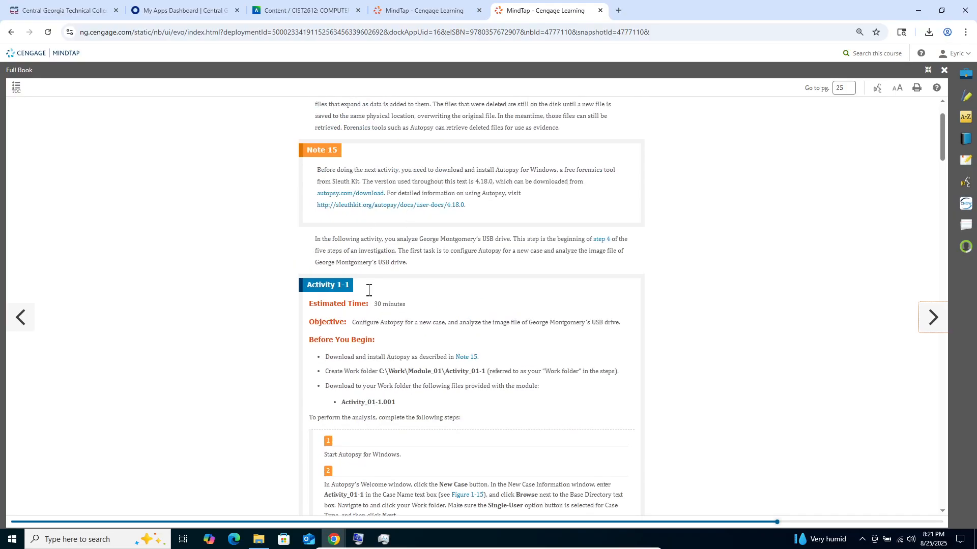
{"action": "scroll", "coordinate": [352, 338], "scroll_direction": "down", "scroll_amount": 3}
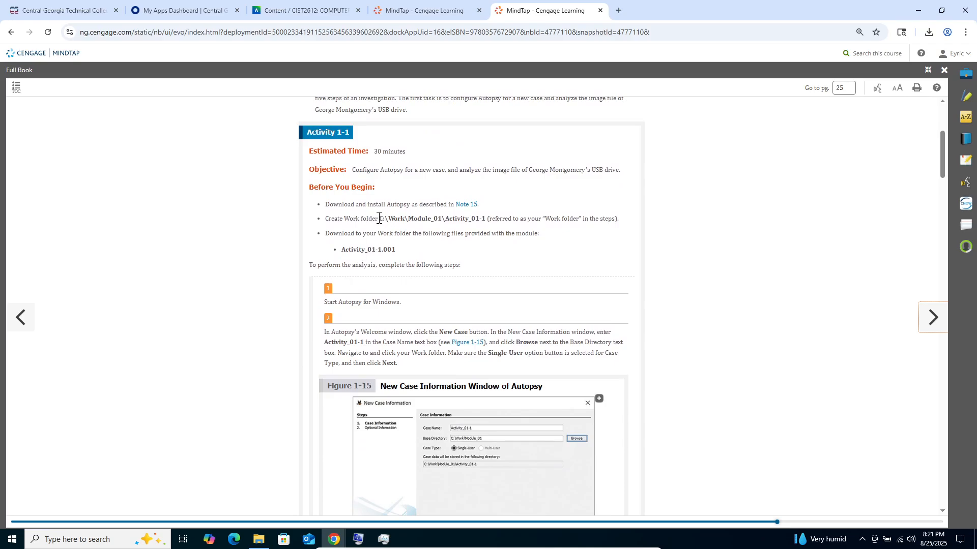
{"action": "left_click_drag", "start_coordinate": [379, 219], "coordinate": [603, 229]}
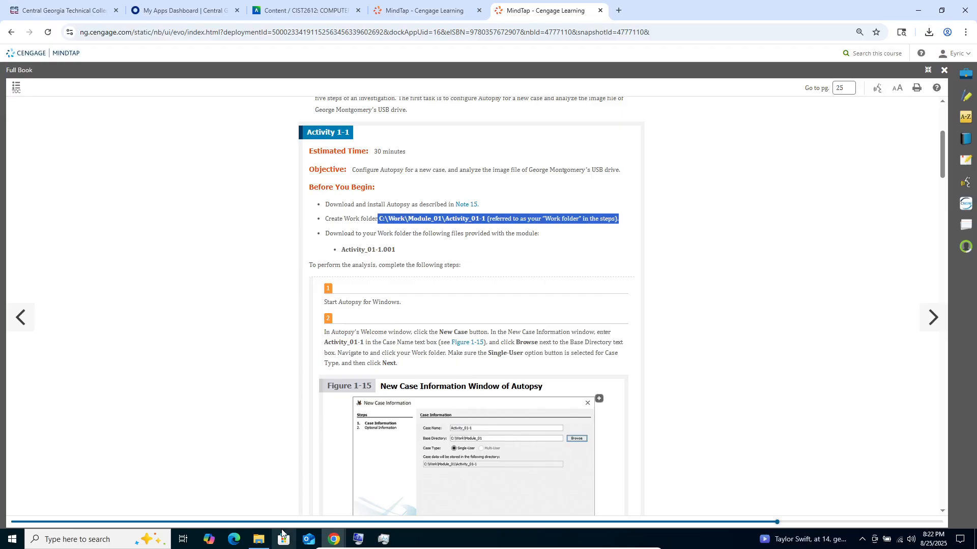
- In File Explorer, create a folder named CIST2612 in Documents
{"action": "left_click", "coordinate": [259, 540]}
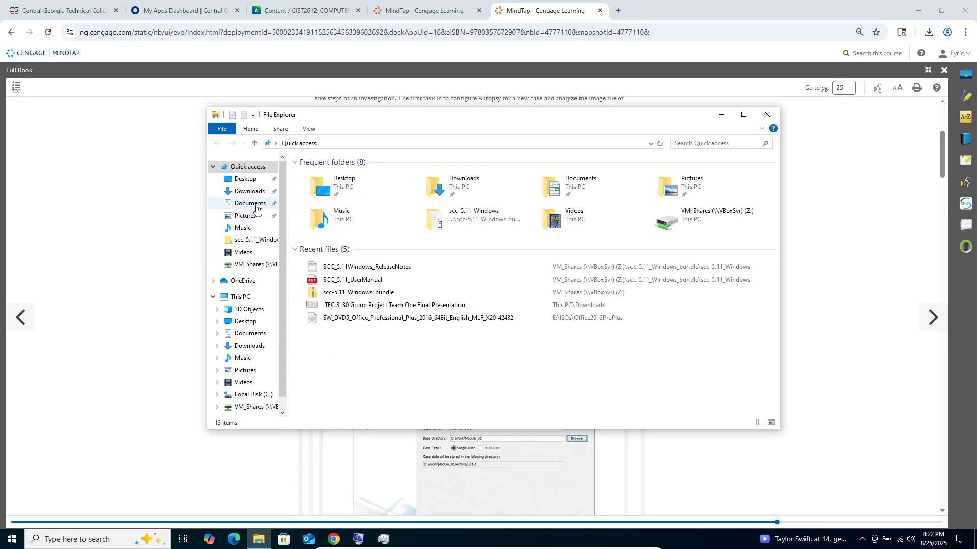
{"action": "left_click", "coordinate": [257, 208]}
{"action": "right_click", "coordinate": [403, 248]}
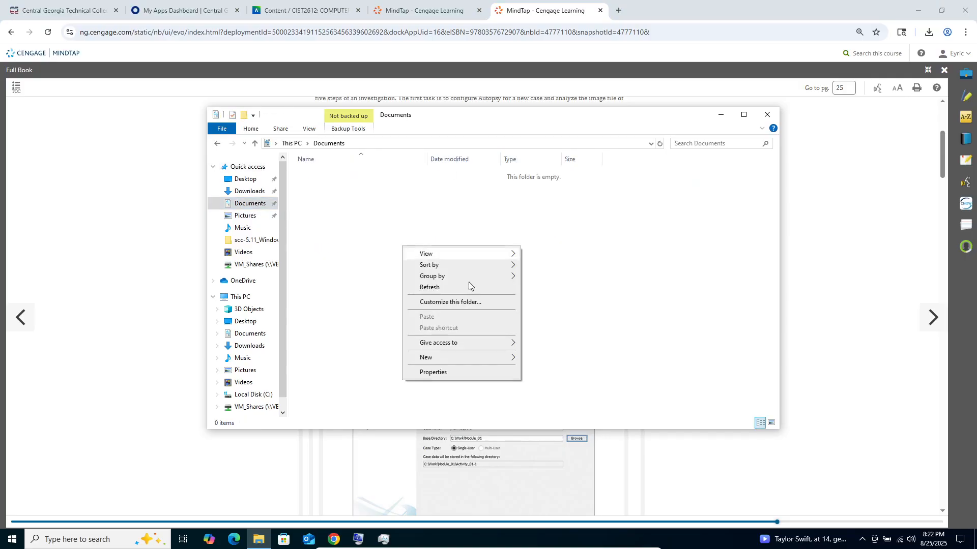
{"action": "mouse_move", "coordinate": [496, 363]}
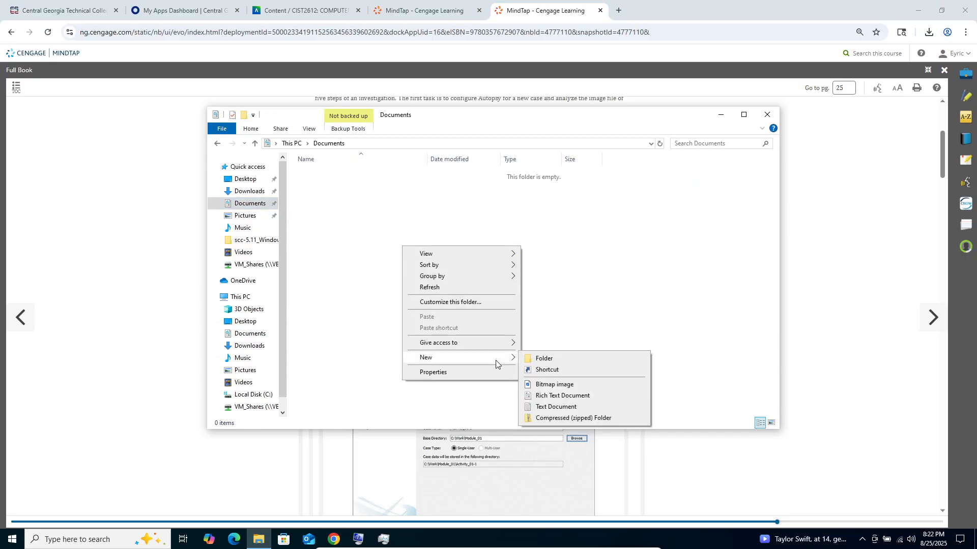
{"action": "left_click", "coordinate": [540, 359]}
{"action": "type", "text": "Cl"}
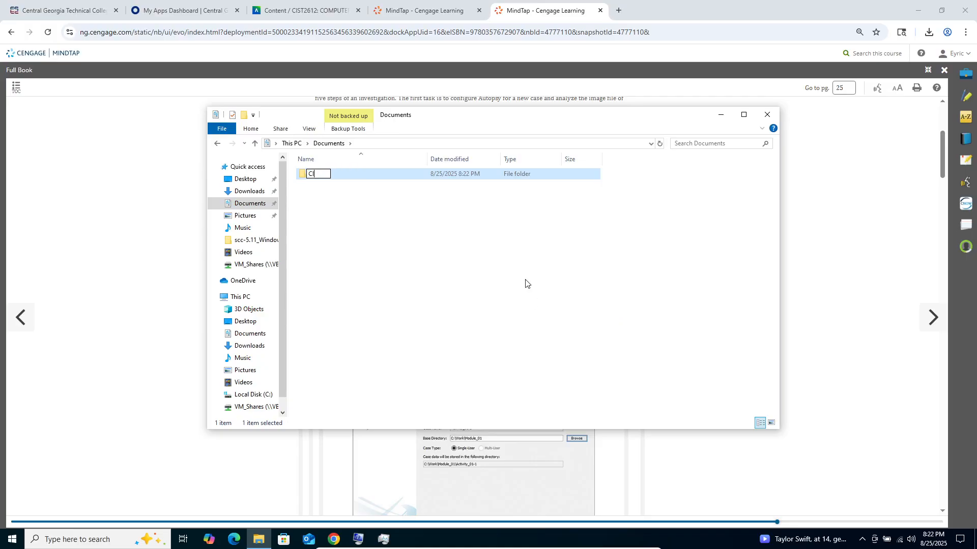
{"action": "type", "text": "ST2612"}
{"action": "right_click", "coordinate": [526, 281]}
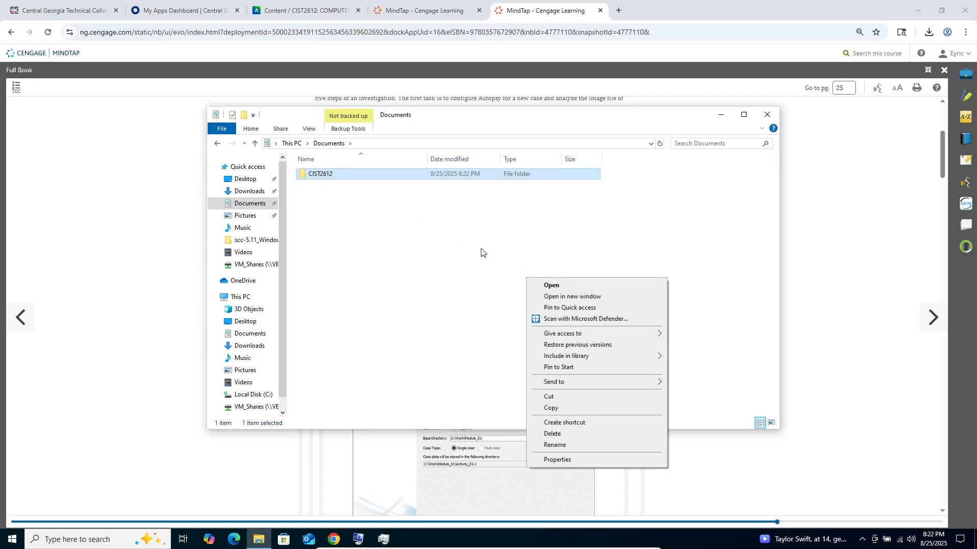
{"action": "left_click", "coordinate": [331, 207]}
- Create a folder named Week 2 inside the CIST2612 folder
{"action": "double_click", "coordinate": [329, 179]}
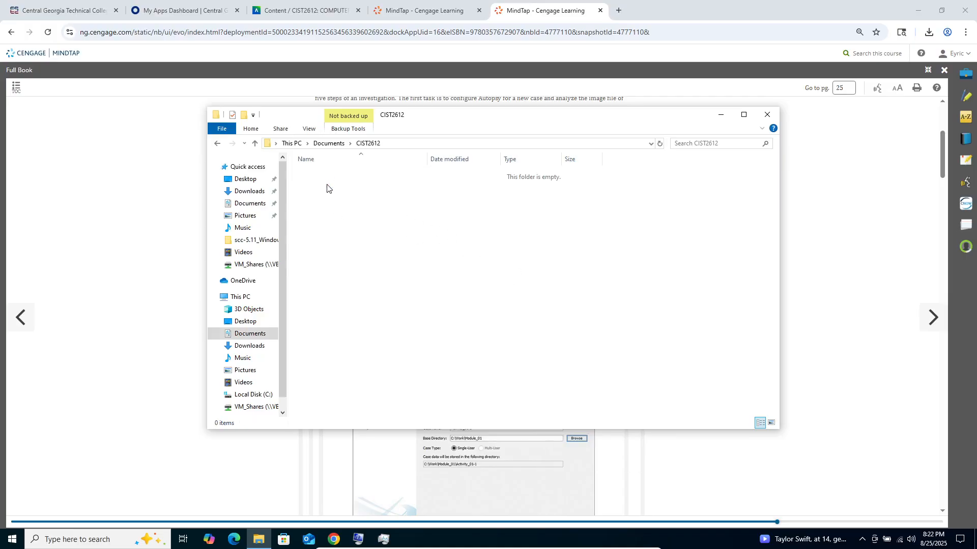
{"action": "right_click", "coordinate": [327, 184]}
{"action": "mouse_move", "coordinate": [374, 306]}
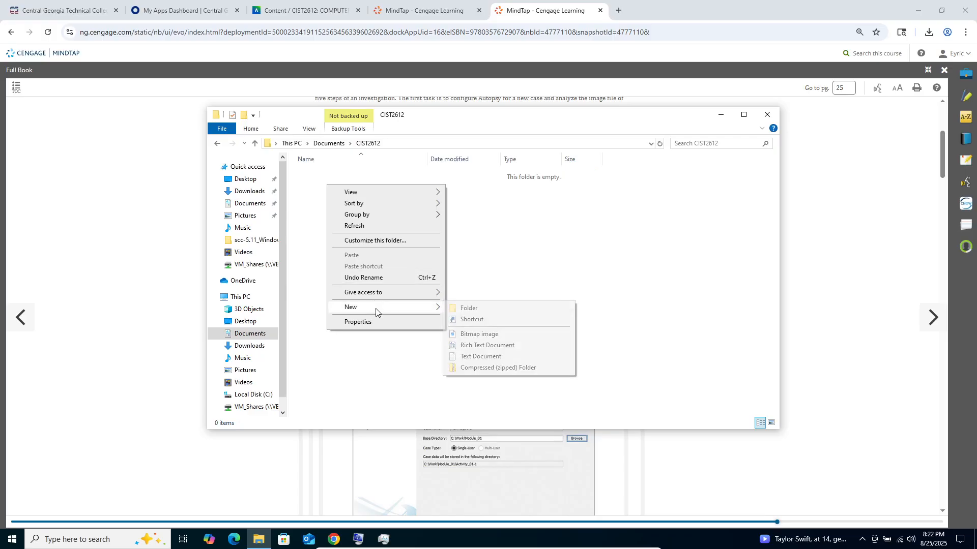
{"action": "left_click", "coordinate": [490, 311]}
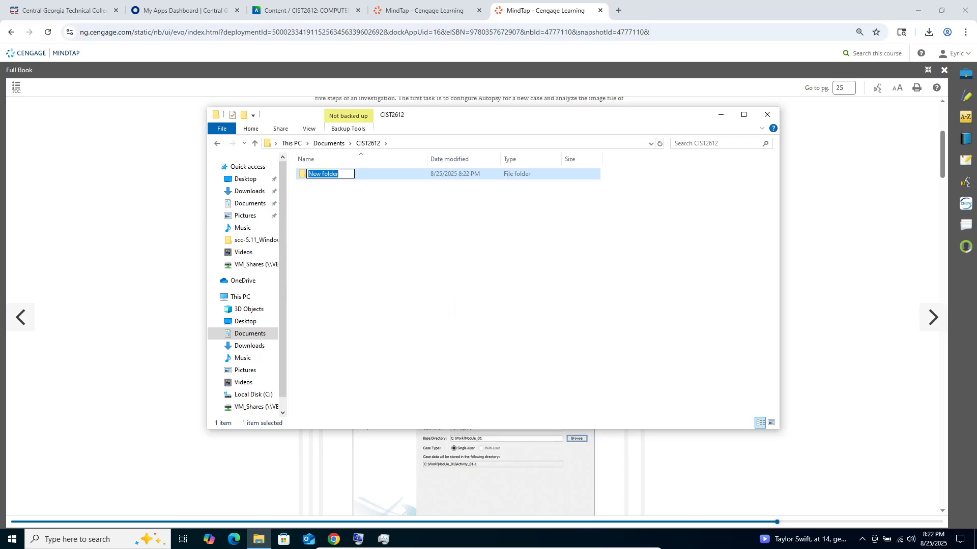
{"action": "key", "text": "BackSpace"}
{"action": "type", "text": "Activity"}
{"action": "key", "text": "BackSpace"}
{"action": "key", "text": "BackSpace"}
{"action": "key", "text": "BackSpace"}
{"action": "key", "text": "BackSpace"}
{"action": "key", "text": "BackSpace"}
{"action": "type", "text": "Week 2"}
{"action": "key", "text": "Return"}
{"action": "left_click", "coordinate": [508, 284]}
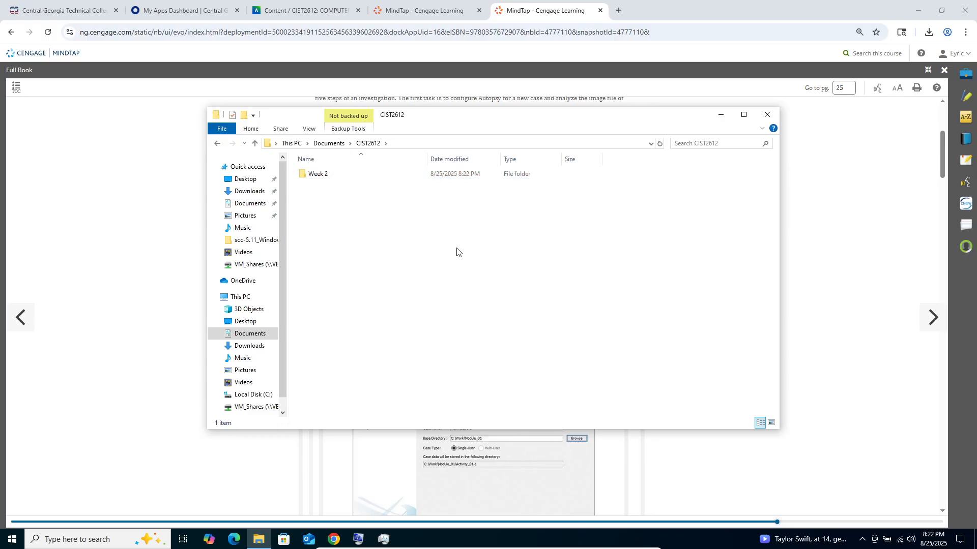
- Create a folder named Software-Autopsy inside the Week 2 folder
{"action": "double_click", "coordinate": [310, 179]}
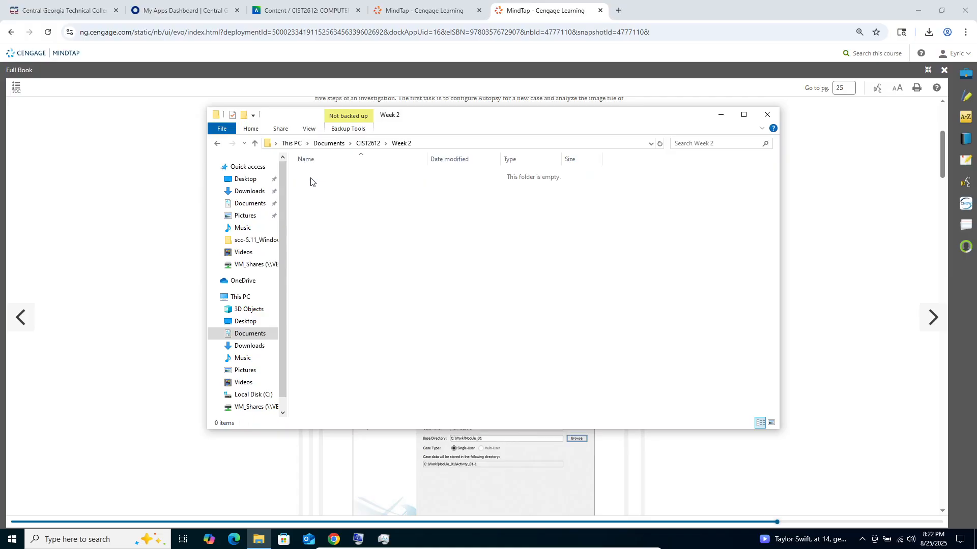
{"action": "right_click", "coordinate": [327, 204]}
{"action": "mouse_move", "coordinate": [374, 321]}
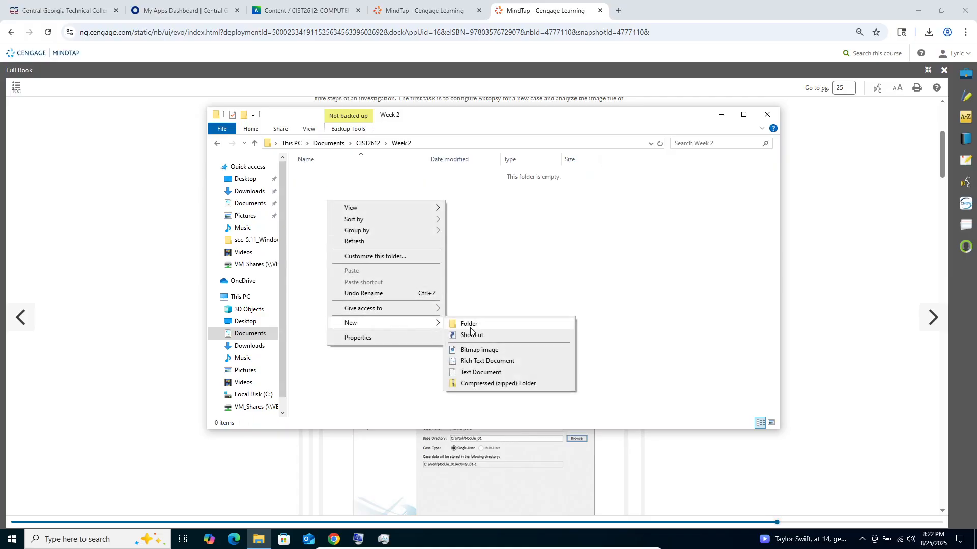
{"action": "left_click", "coordinate": [472, 326]}
{"action": "type", "text": "Software"}
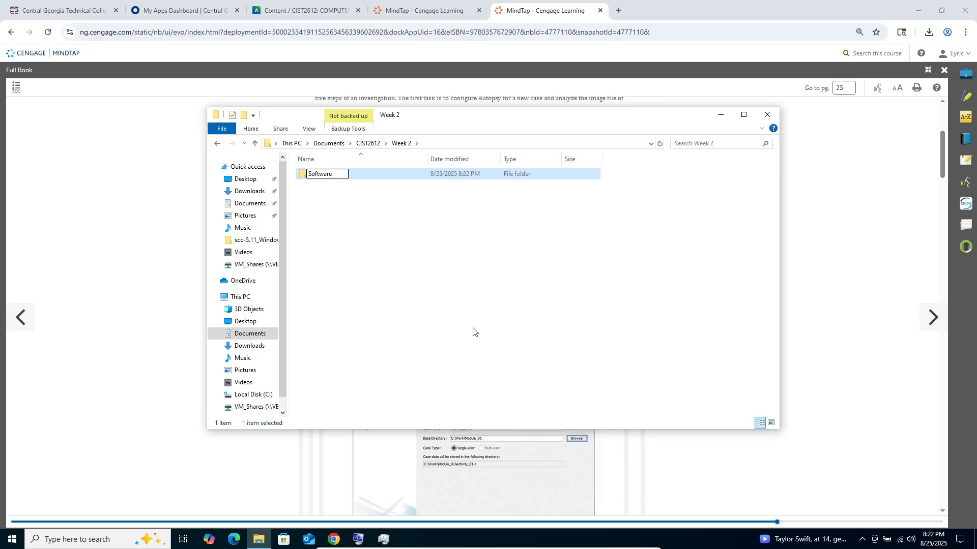
{"action": "type", "text": "-Autopsy"}
{"action": "left_click", "coordinate": [473, 331]}
- Create another new folder inside the Week 2 folder, keeping its default name
{"action": "right_click", "coordinate": [351, 252]}
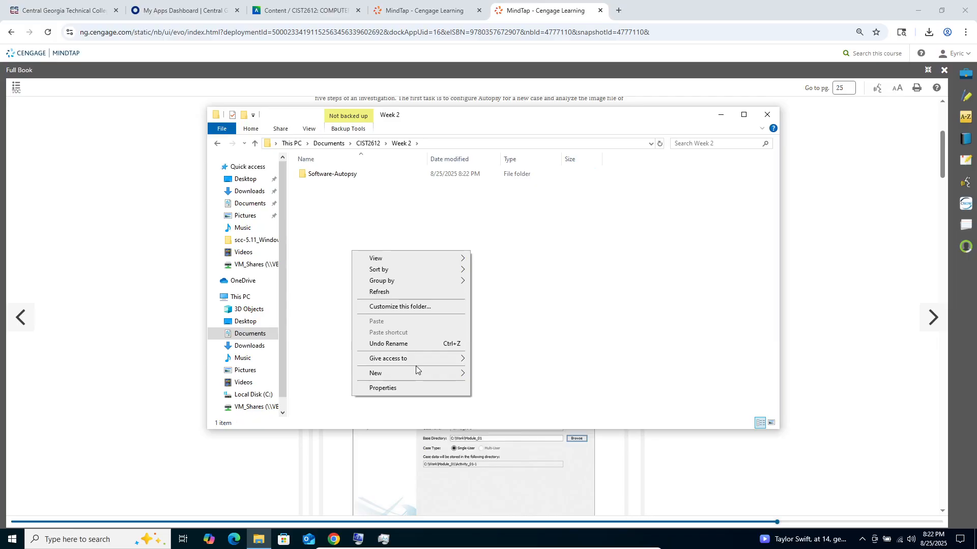
{"action": "mouse_move", "coordinate": [435, 373]}
{"action": "left_click", "coordinate": [503, 373]}
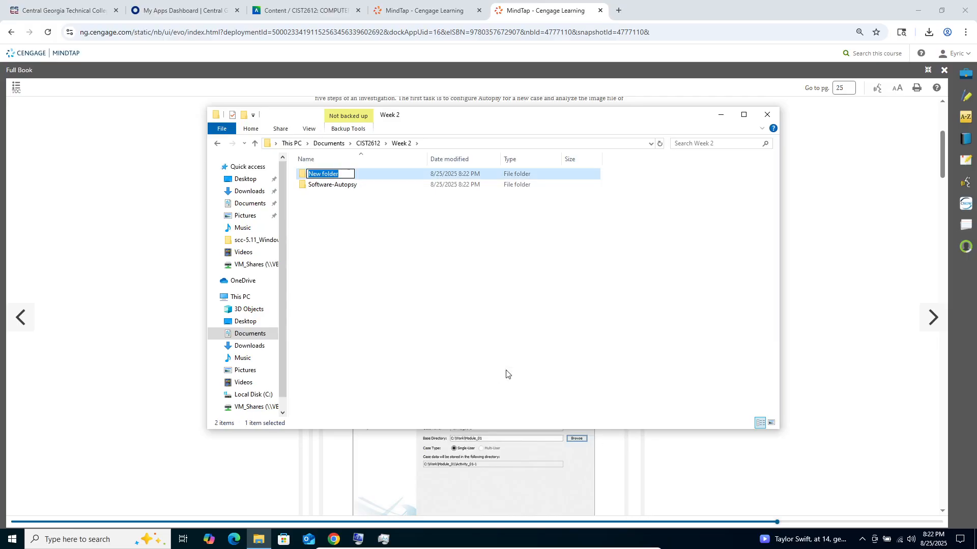
- Rename the Software-Autopsy folder as Activity_1-1_Software_Autopsy
{"action": "right_click", "coordinate": [338, 186]}
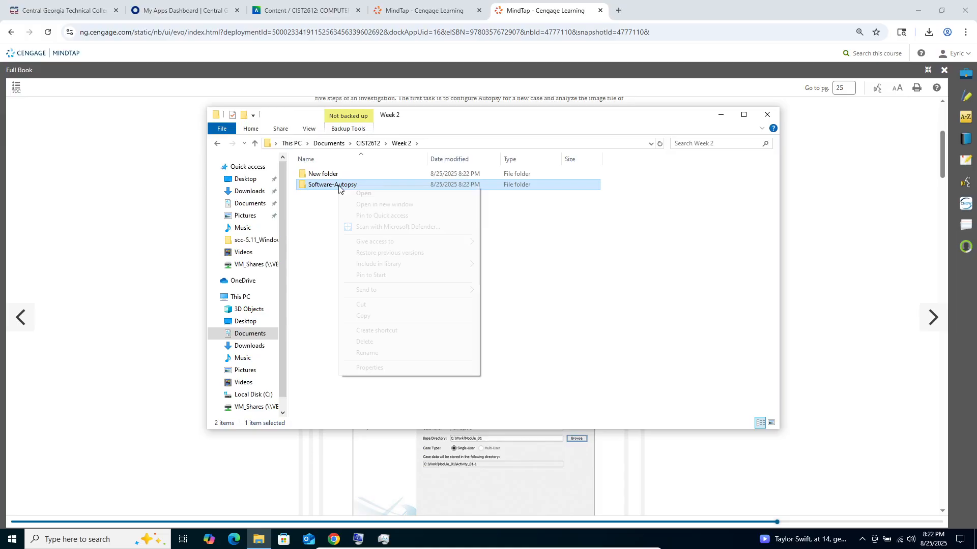
{"action": "left_click", "coordinate": [397, 355]}
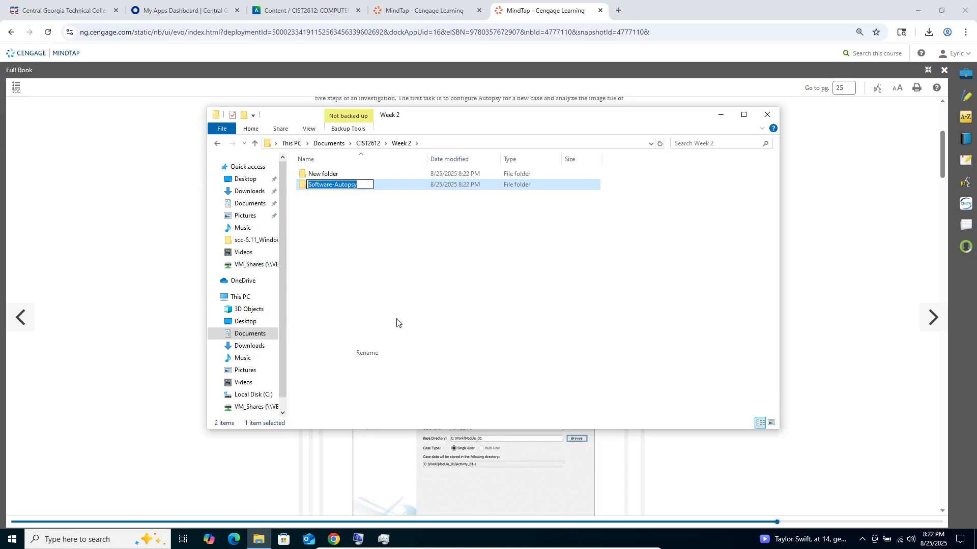
{"action": "left_click", "coordinate": [312, 185]}
{"action": "type", "text": "Acti"}
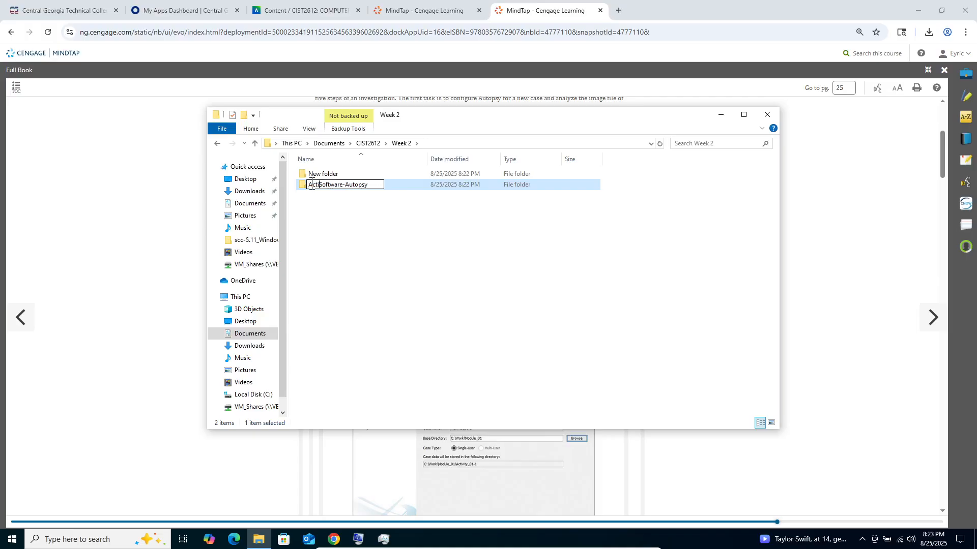
{"action": "type", "text": "vity"}
{"action": "key", "text": "BackSpace"}
{"action": "type", "text": "_"}
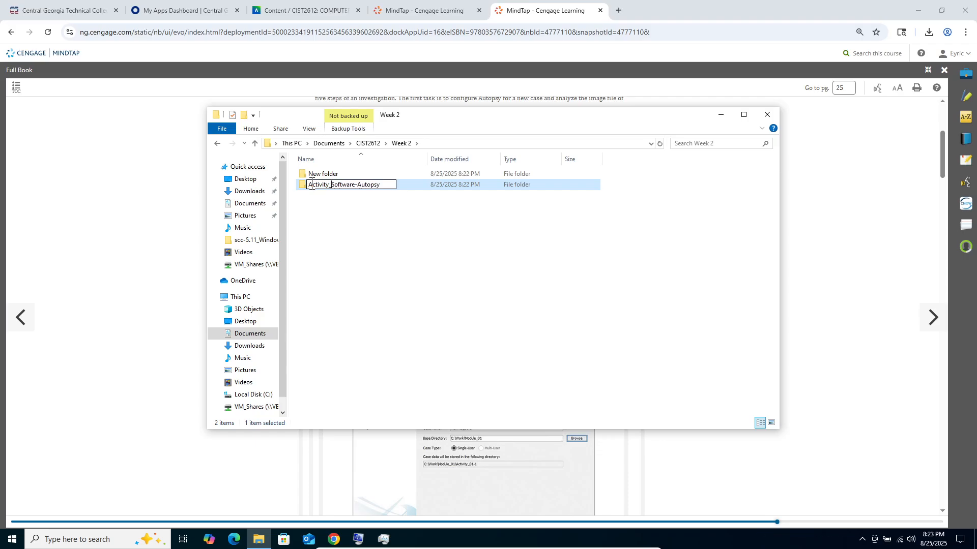
{"action": "type", "text": "1-1"}
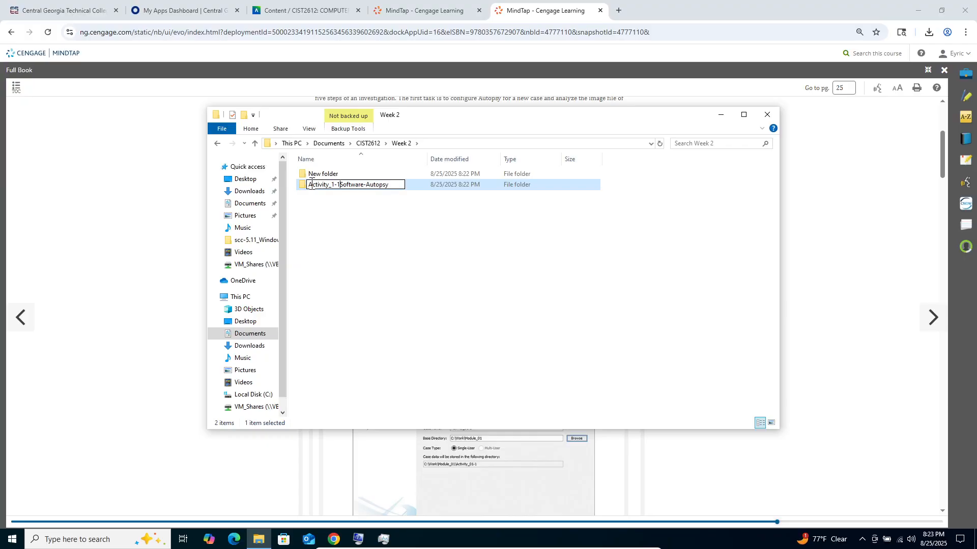
{"action": "type", "text": "_"}
{"action": "key", "text": "BackSpace"}
{"action": "type", "text": "_"}
{"action": "key", "text": "Return"}
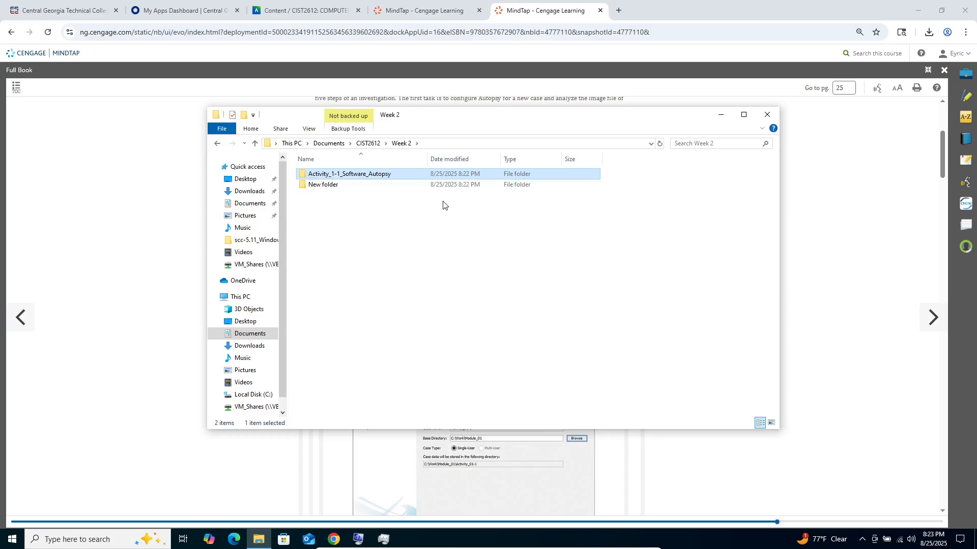
- Switch to the Blackboard course content in the browser and check the Project 1-2 assignment's instructions and attached file
{"action": "right_click", "coordinate": [330, 188]}
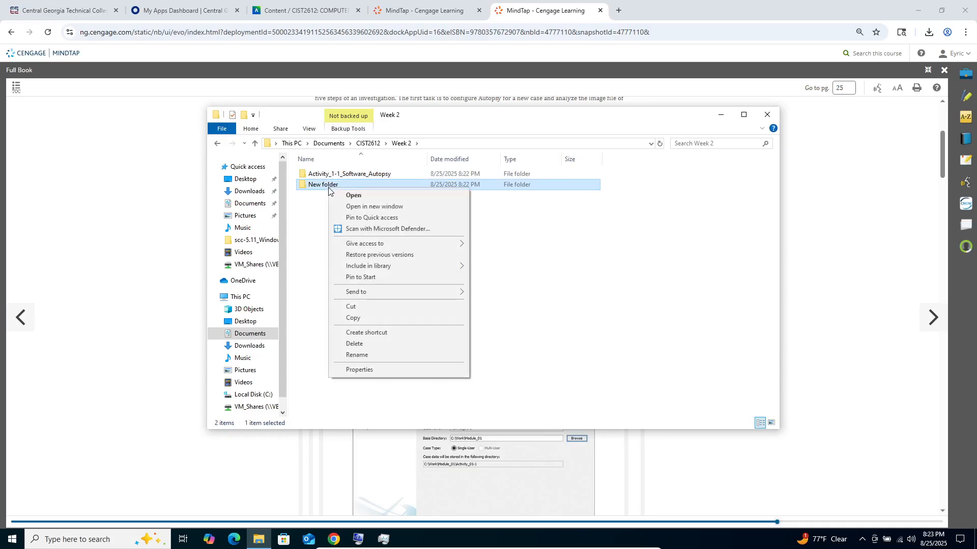
{"action": "left_click", "coordinate": [376, 356]}
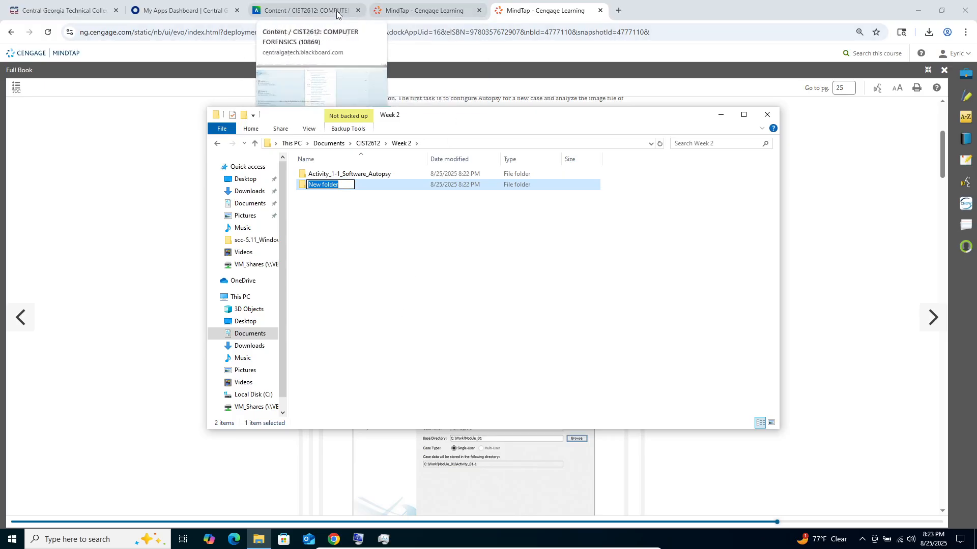
{"action": "left_click", "coordinate": [186, 8]}
{"action": "left_click", "coordinate": [275, 10]}
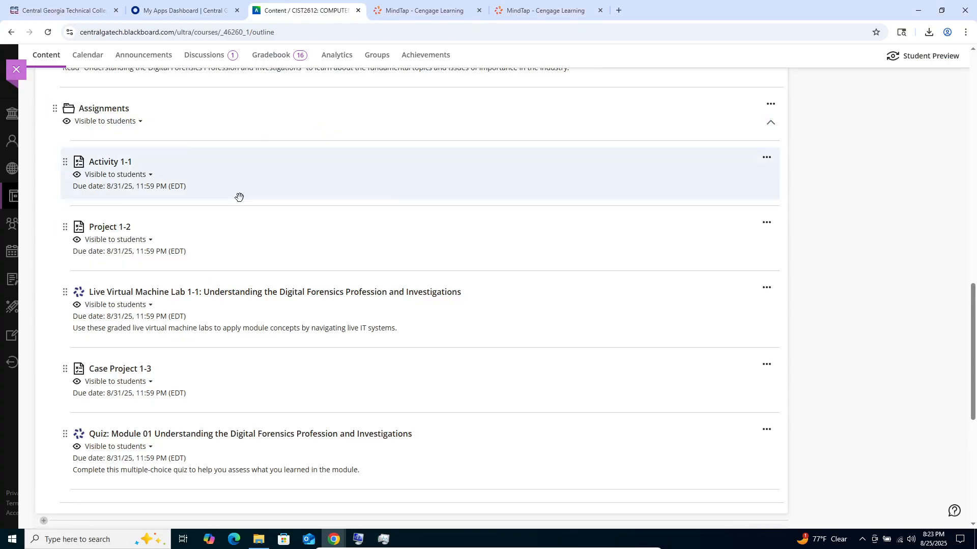
{"action": "scroll", "coordinate": [197, 354], "scroll_direction": "down", "scroll_amount": 1}
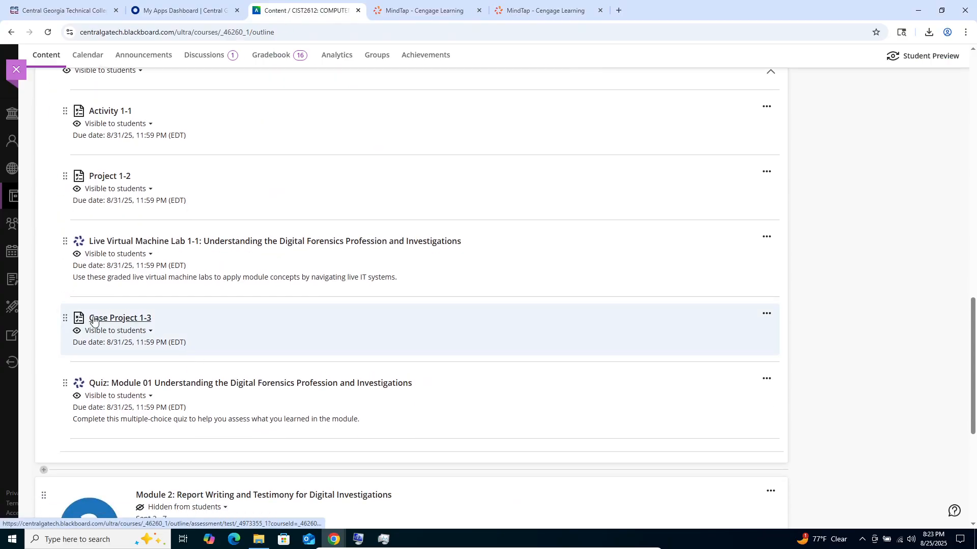
{"action": "left_click", "coordinate": [124, 181]}
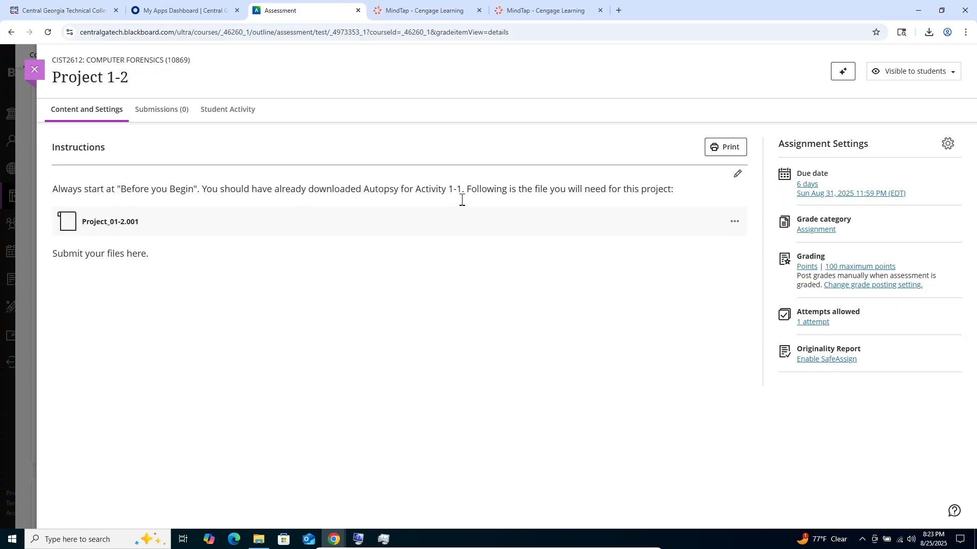
{"action": "left_click", "coordinate": [40, 76]}
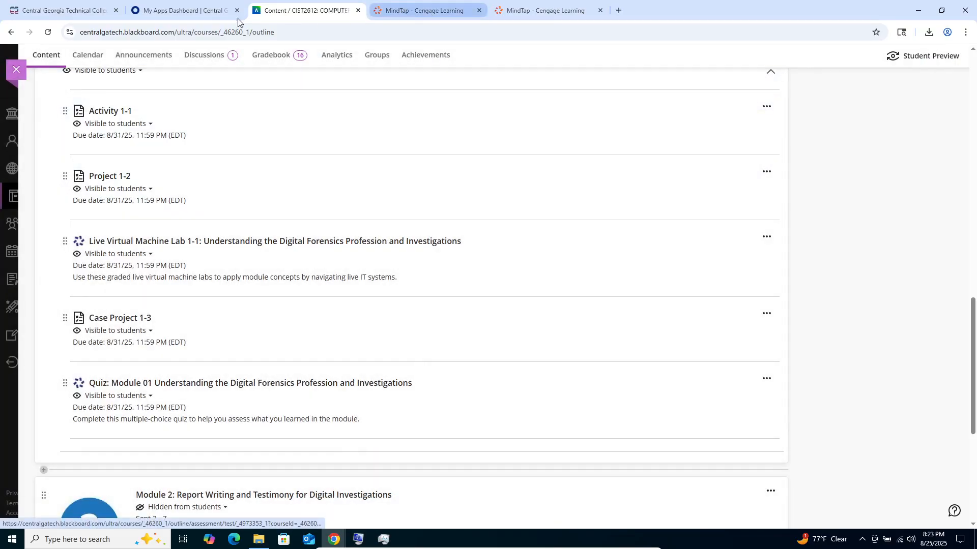
- Back in File Explorer, rename the new folder in Week 2 as Project_1-2
{"action": "left_click", "coordinate": [261, 541]}
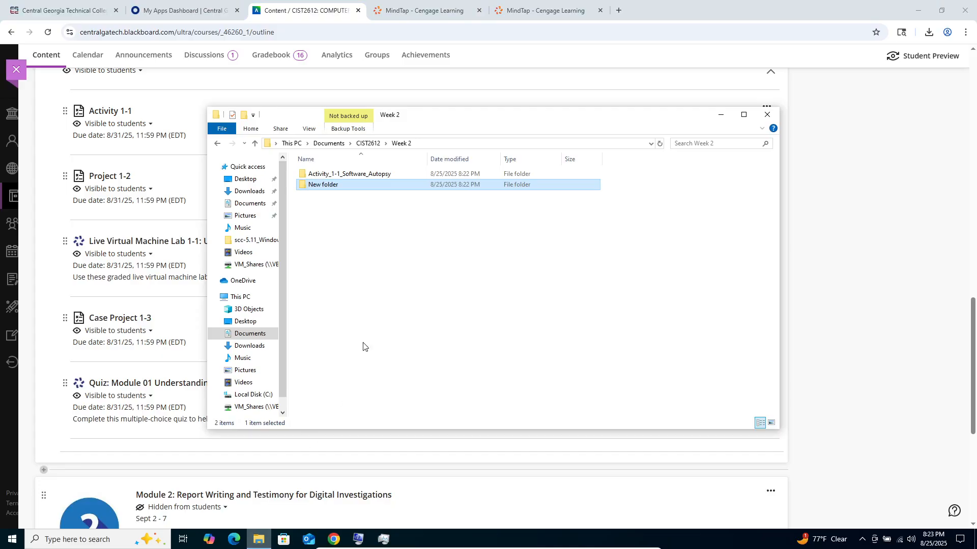
{"action": "right_click", "coordinate": [329, 188]}
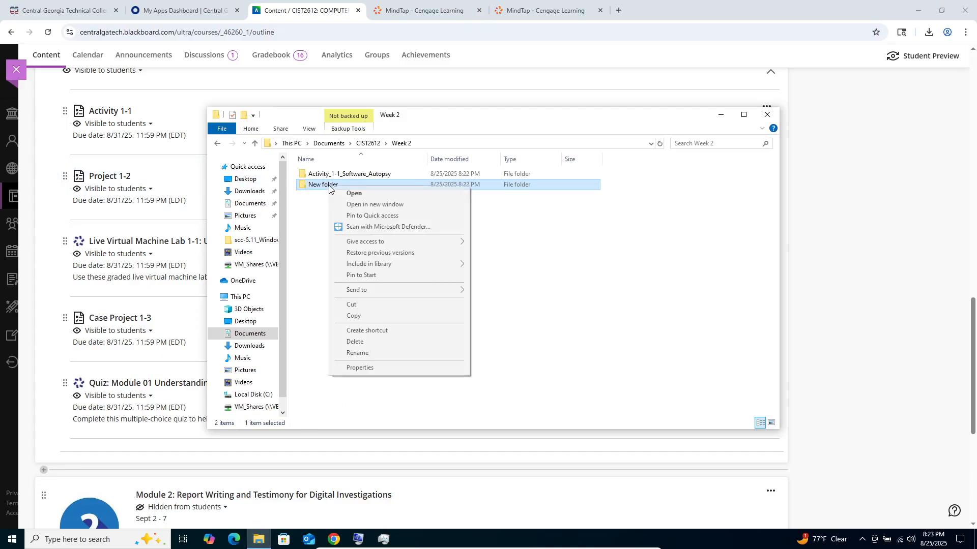
{"action": "left_click", "coordinate": [402, 354]}
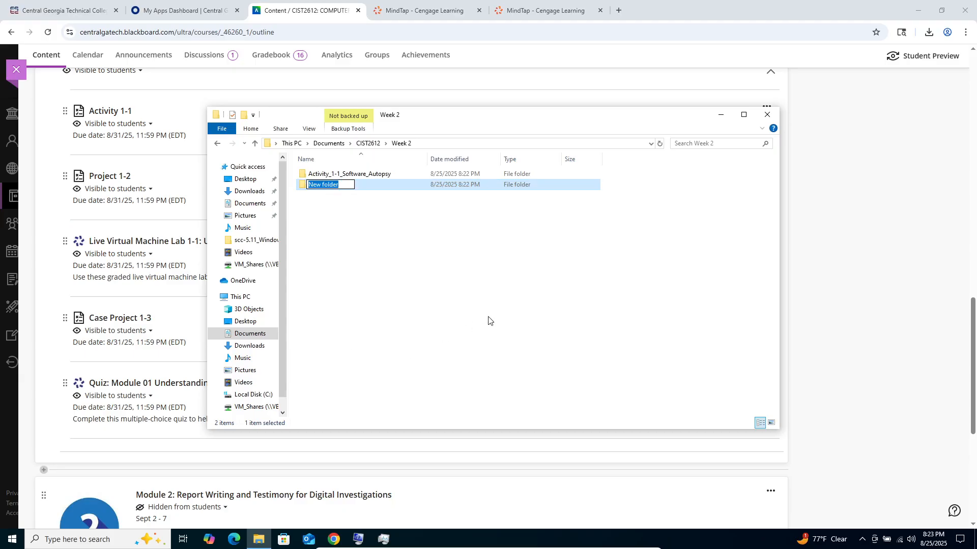
{"action": "type", "text": "Project"}
{"action": "type", "text": "_1-2"}
{"action": "left_click", "coordinate": [414, 269]}
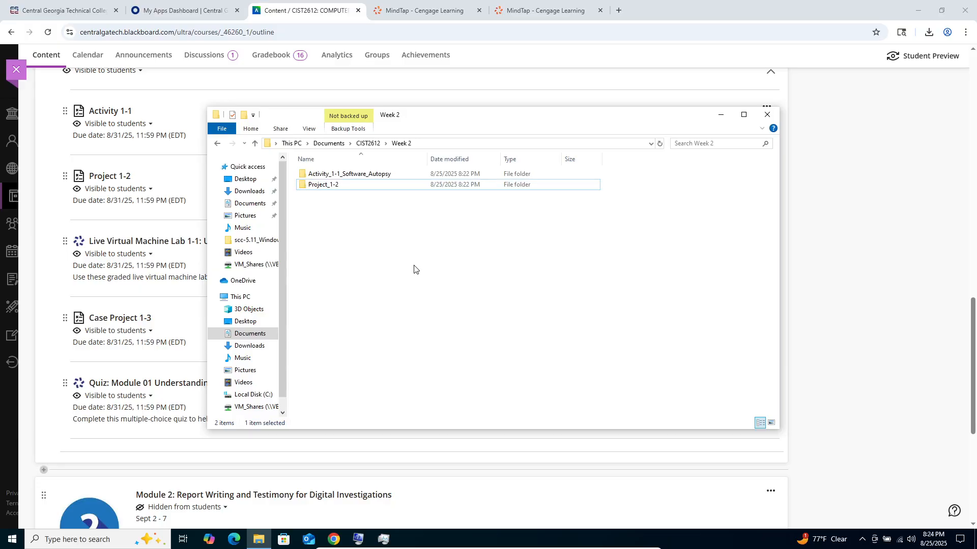
- Move the autopsy-4.22.1-64bit installer from Downloads into the Activity_1-1_Software_Autopsy folder in Week 2
{"action": "left_click", "coordinate": [247, 194]}
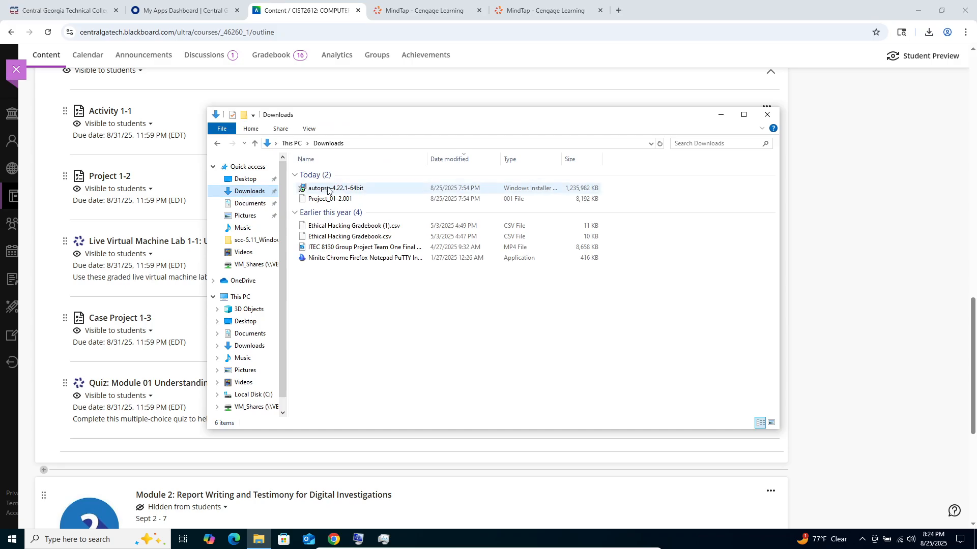
{"action": "double_click", "coordinate": [328, 188]}
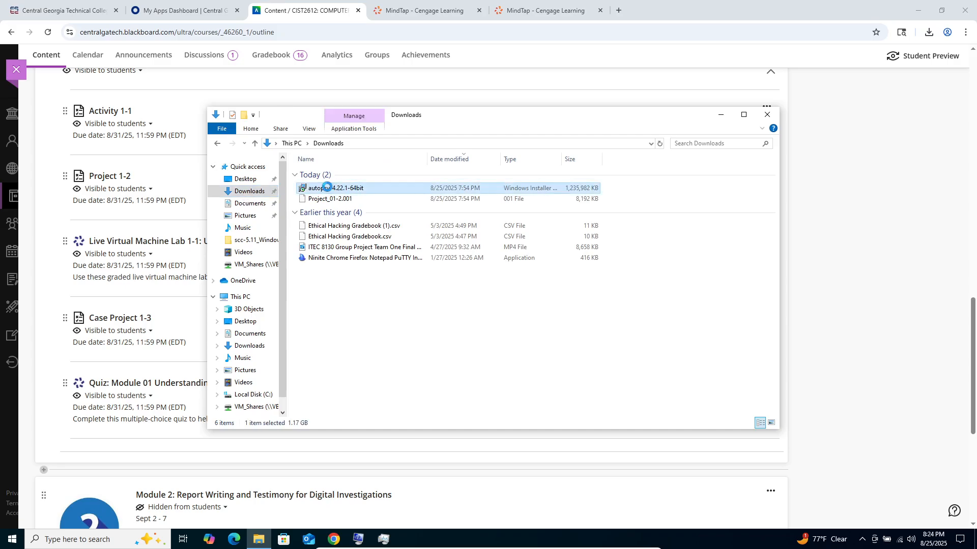
{"action": "right_click", "coordinate": [327, 188]}
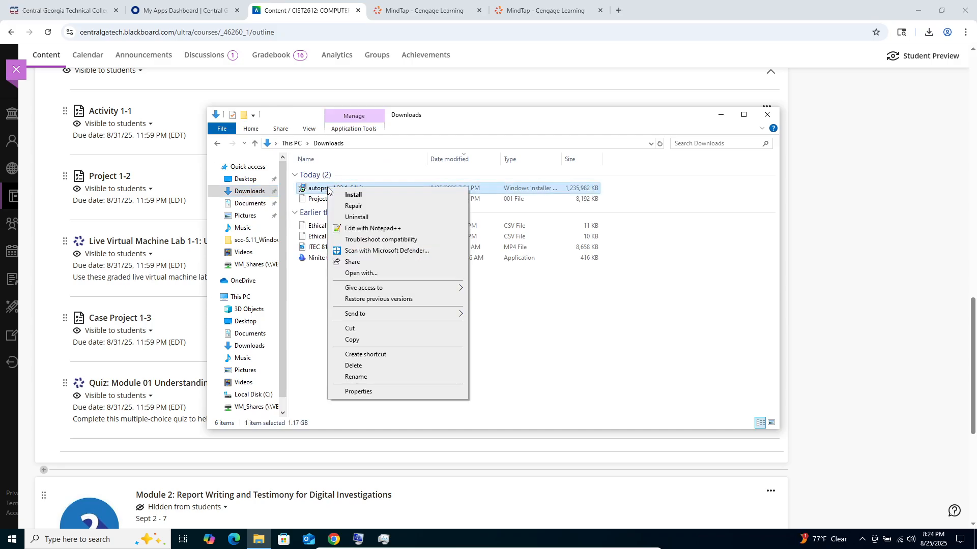
{"action": "left_click", "coordinate": [351, 328]}
{"action": "left_click", "coordinate": [218, 144]}
{"action": "left_click", "coordinate": [218, 144]}
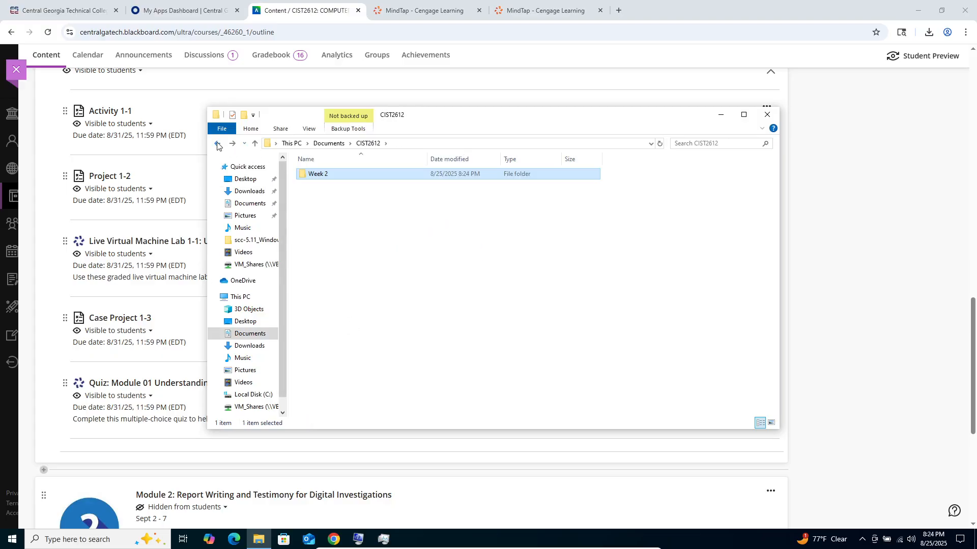
{"action": "double_click", "coordinate": [330, 176]}
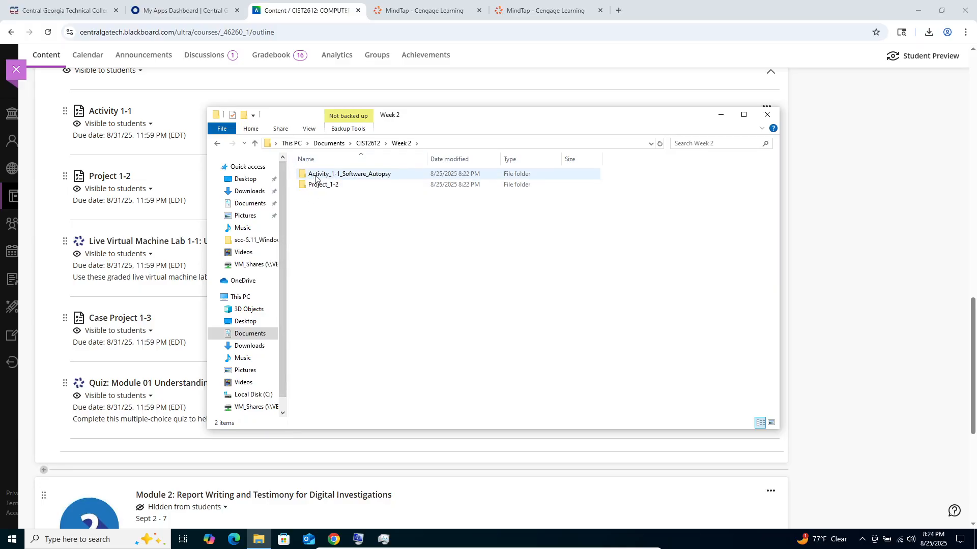
{"action": "left_click", "coordinate": [316, 176]}
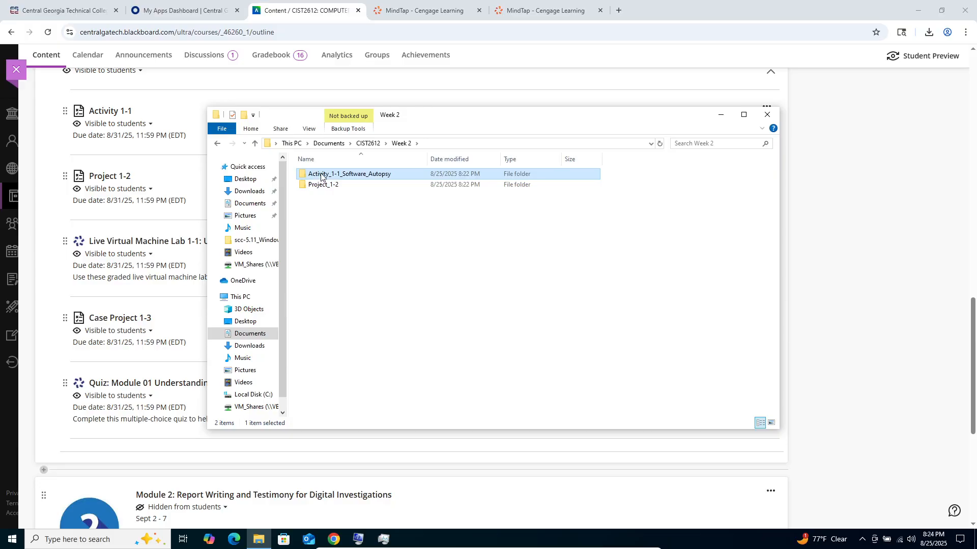
{"action": "double_click", "coordinate": [320, 176]}
{"action": "right_click", "coordinate": [319, 190]}
{"action": "left_click", "coordinate": [341, 260]}
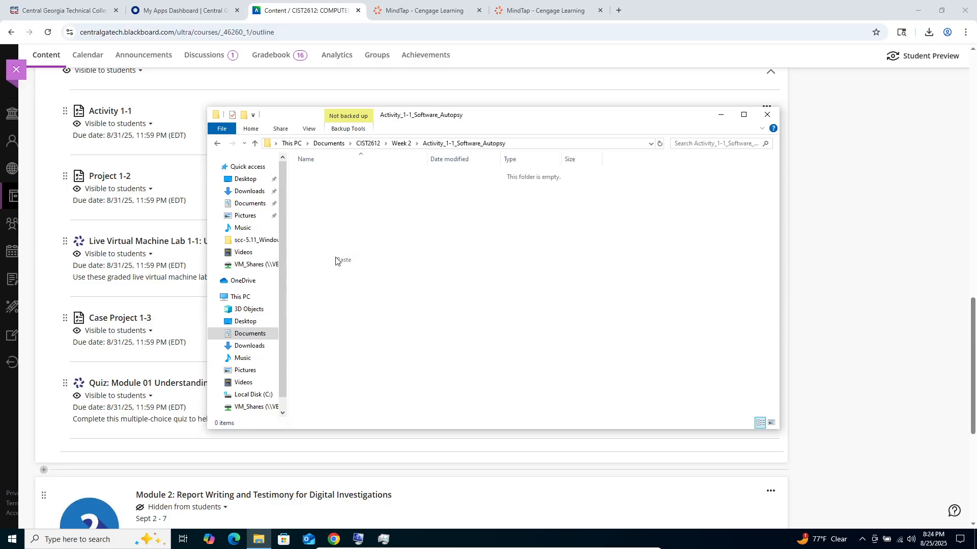
- Move the Project_01-2.001 file from Downloads into the Project_1-2 folder in Week 2
{"action": "left_click", "coordinate": [249, 191]}
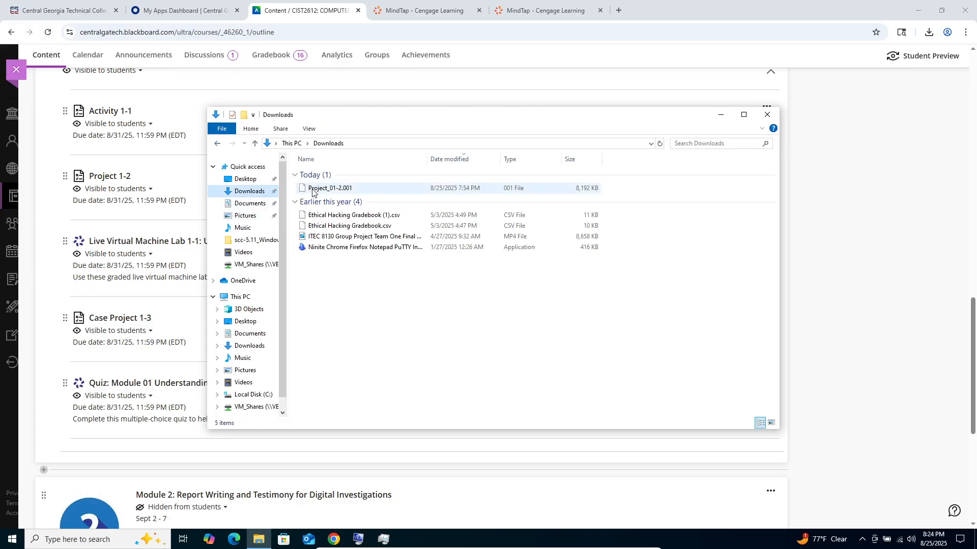
{"action": "right_click", "coordinate": [313, 192]}
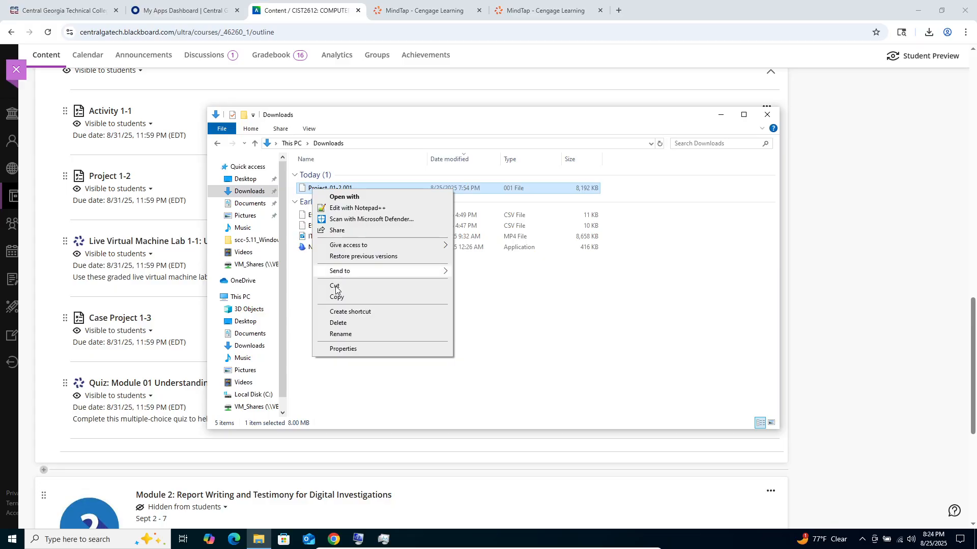
{"action": "left_click", "coordinate": [335, 286]}
{"action": "left_click", "coordinate": [217, 144]}
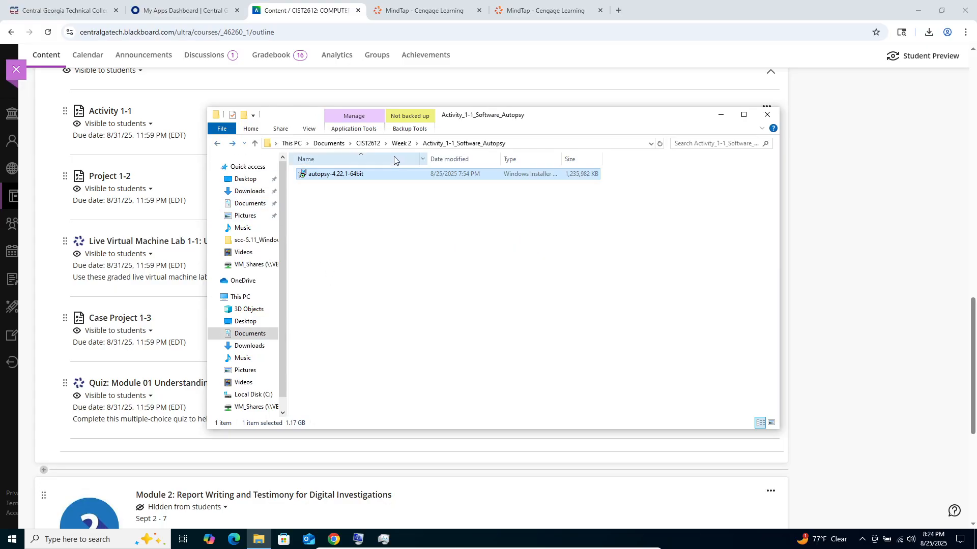
{"action": "left_click", "coordinate": [401, 144]}
{"action": "double_click", "coordinate": [318, 186]}
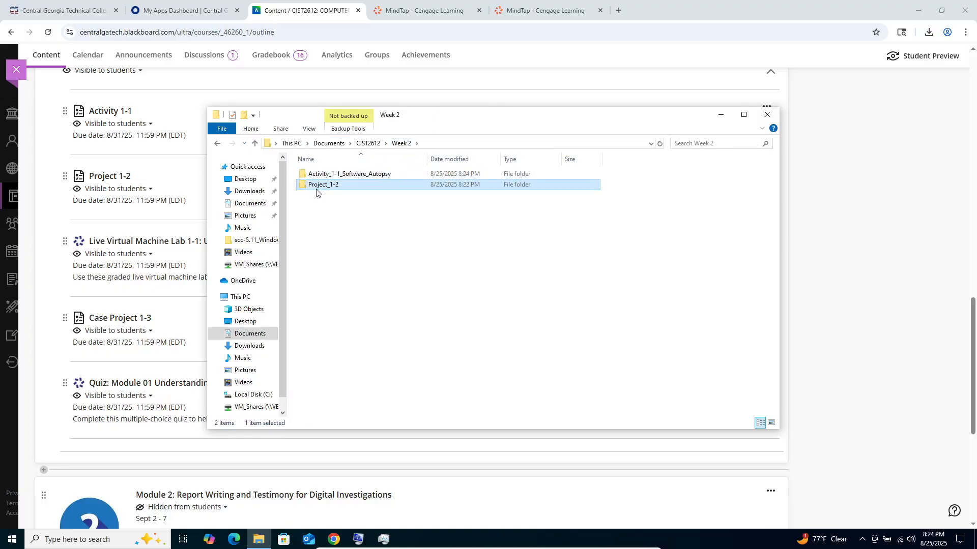
{"action": "right_click", "coordinate": [316, 190]}
{"action": "left_click", "coordinate": [338, 259]}
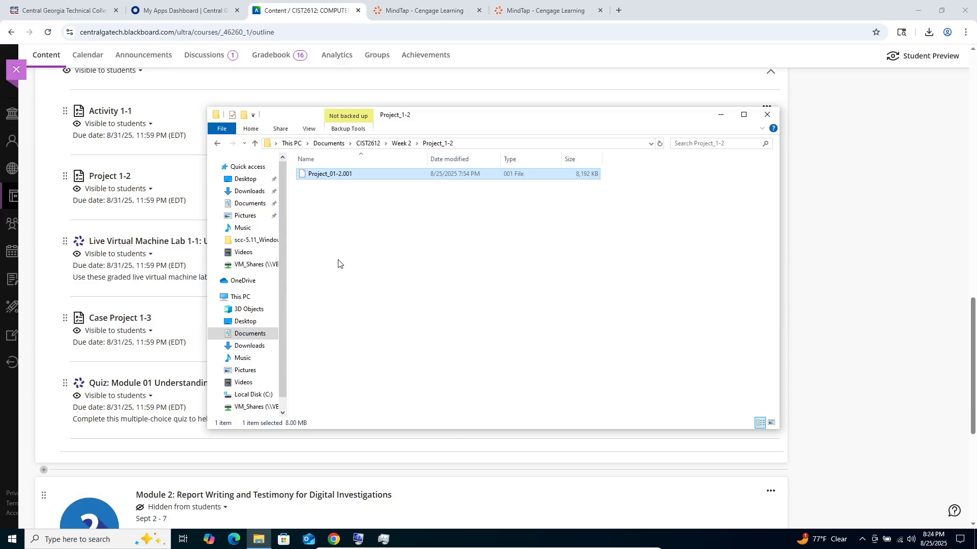
{"action": "left_click", "coordinate": [360, 280]}
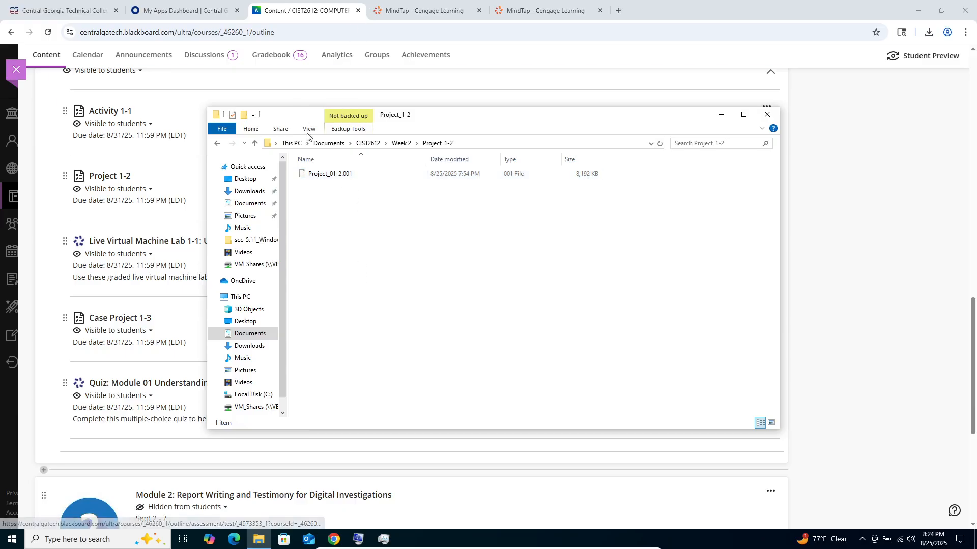
- Launch the autopsy-4.22.1-64bit installer from the Activity_1-1_Software_Autopsy folder
{"action": "left_click", "coordinate": [401, 144]}
{"action": "double_click", "coordinate": [315, 175]}
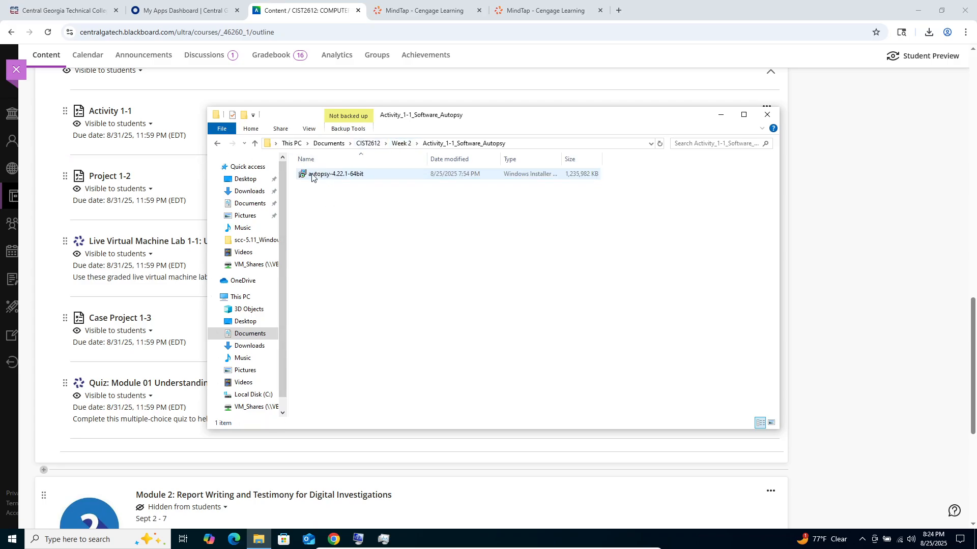
{"action": "left_click", "coordinate": [311, 176]}
{"action": "double_click", "coordinate": [312, 176]}
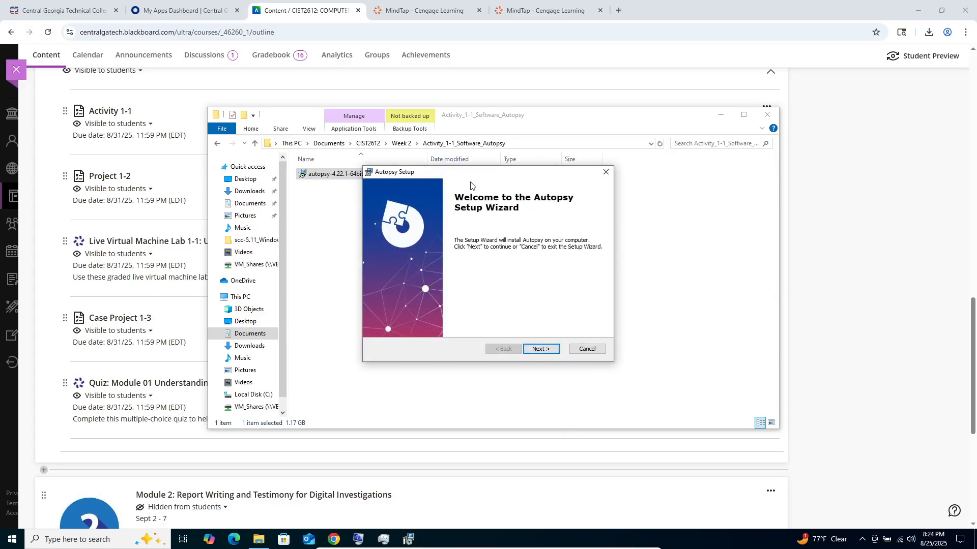
- Tidy the desktop by moving File Explorer and the Autopsy Setup wizard aside, un-maximizing the course browser window and closing System Information
{"action": "left_click_drag", "start_coordinate": [483, 121], "coordinate": [742, 86]}
{"action": "left_click_drag", "start_coordinate": [408, 174], "coordinate": [698, 164]}
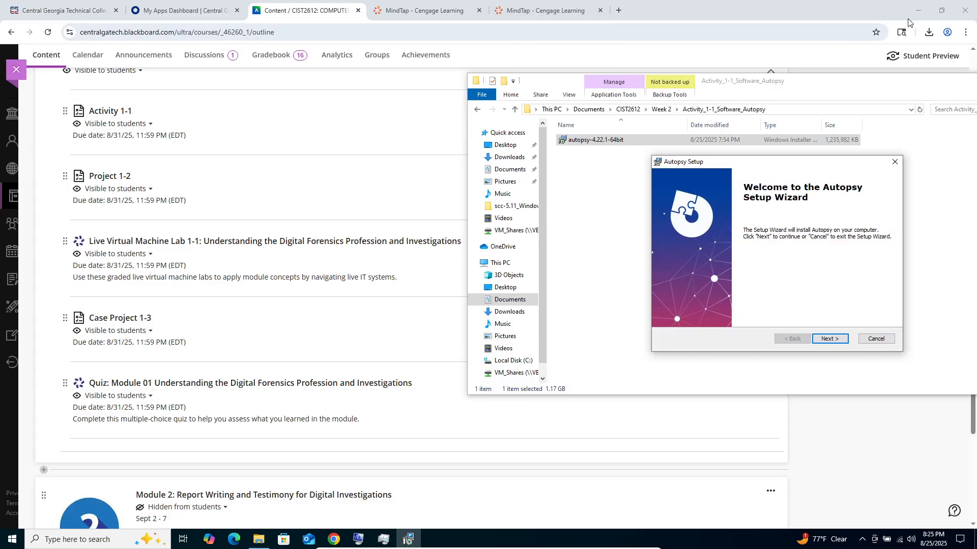
{"action": "left_click", "coordinate": [946, 11]}
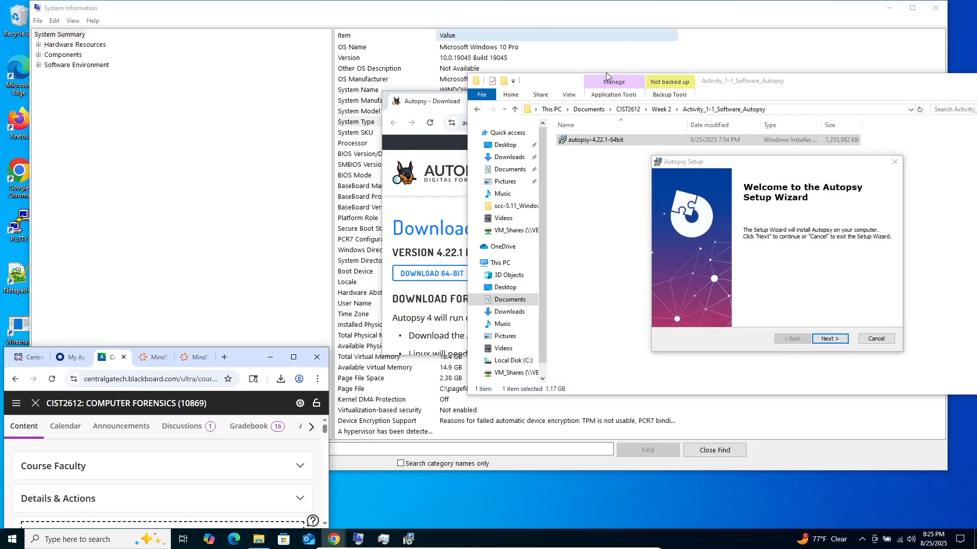
{"action": "left_click", "coordinate": [934, 7]}
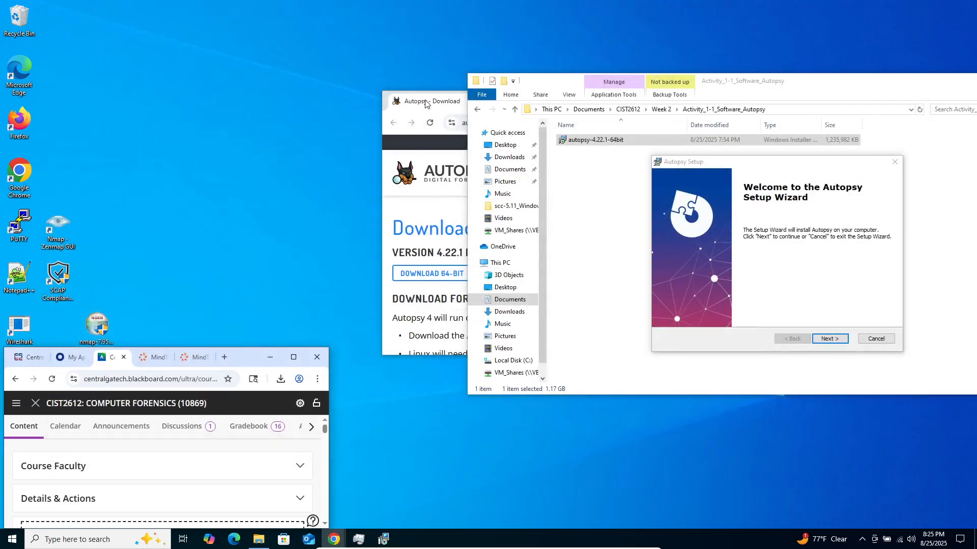
- Close the Autopsy download page's browser window and move the course browser window to the upper part of the desktop
{"action": "left_click_drag", "start_coordinate": [425, 103], "coordinate": [249, 60]}
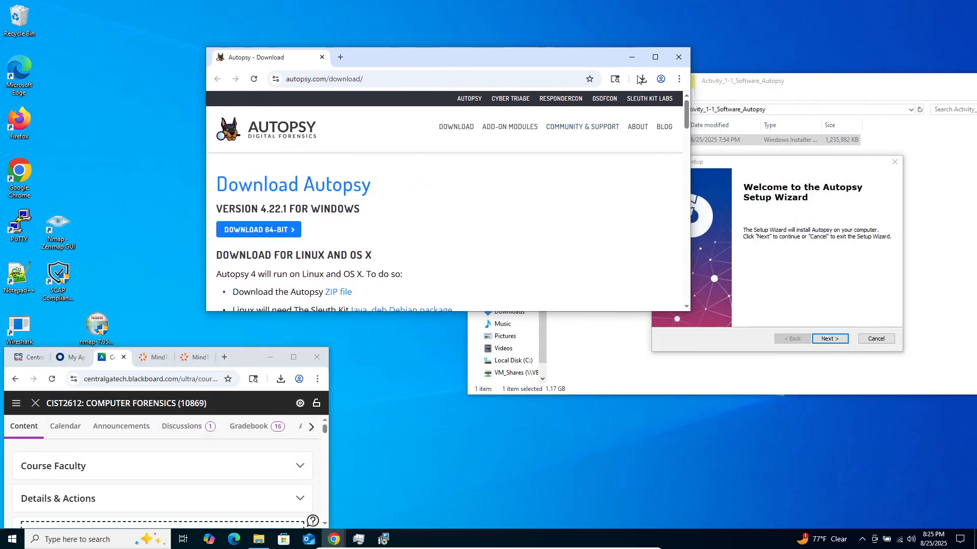
{"action": "left_click", "coordinate": [677, 58]}
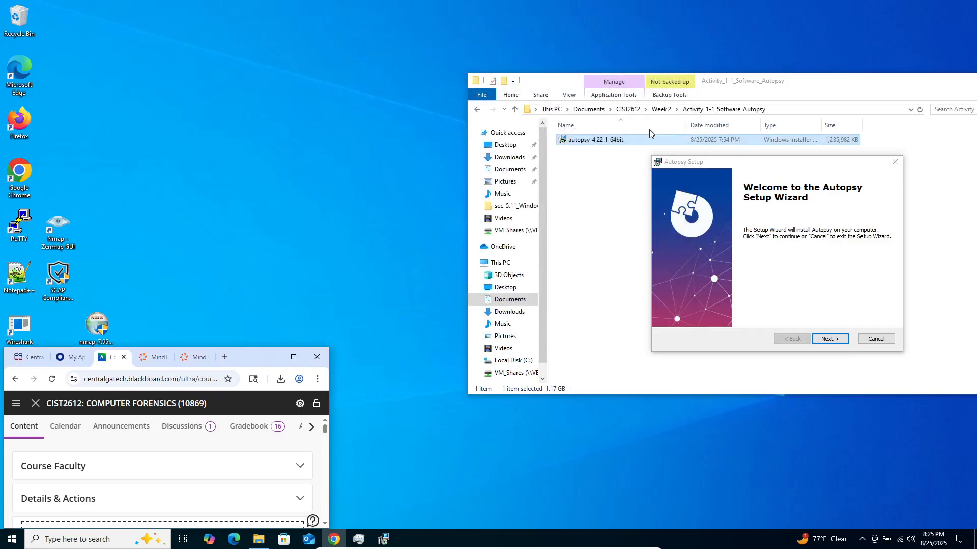
{"action": "left_click_drag", "start_coordinate": [244, 359], "coordinate": [301, 131]}
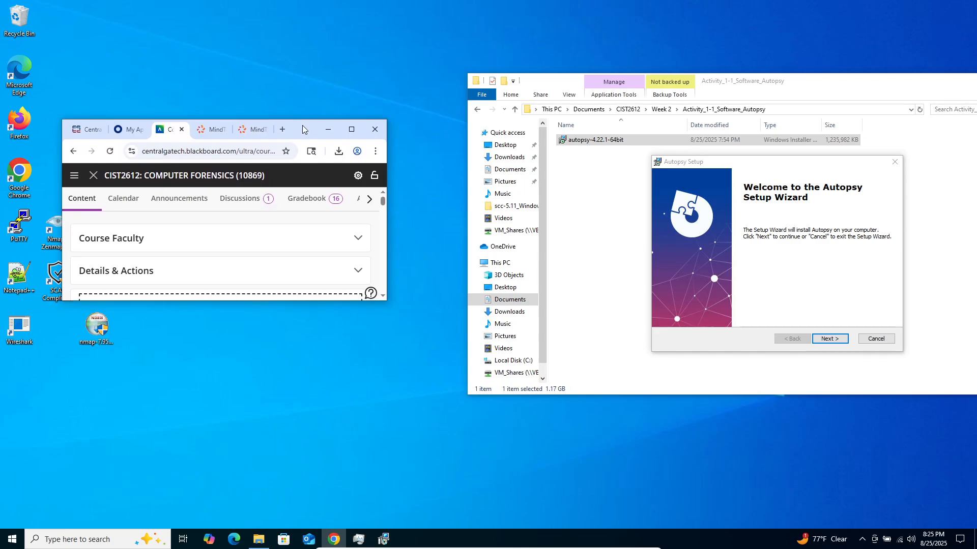
- Bring up the Activity 1-1 instructions in the MindTap e-book and enlarge that browser window to full height and greater width
{"action": "left_click", "coordinate": [258, 128]}
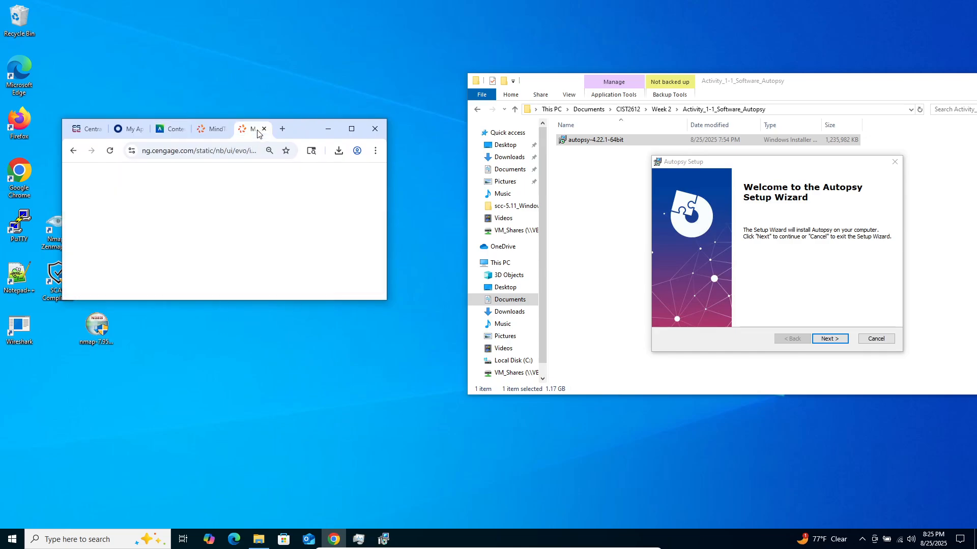
{"action": "double_click", "coordinate": [222, 303]}
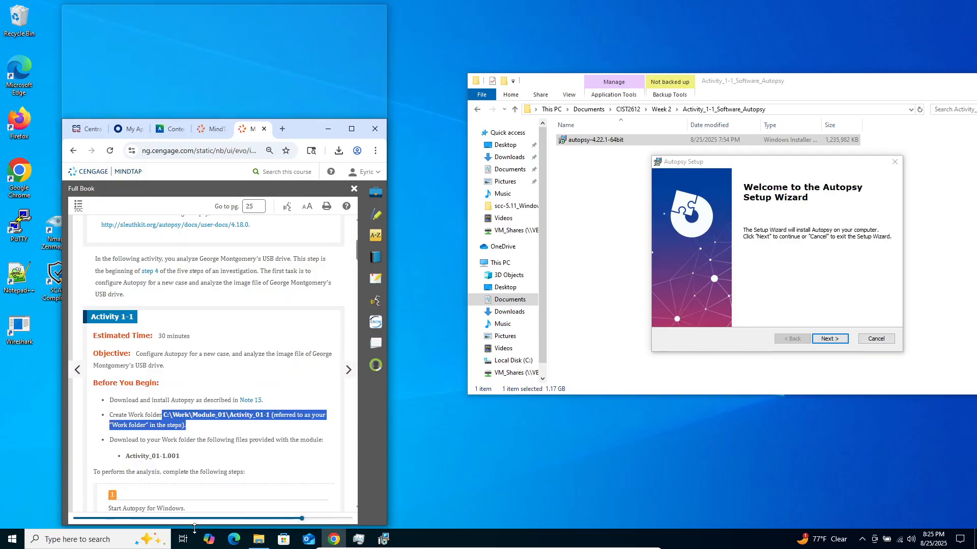
{"action": "scroll", "coordinate": [203, 381], "scroll_direction": "down", "scroll_amount": 4}
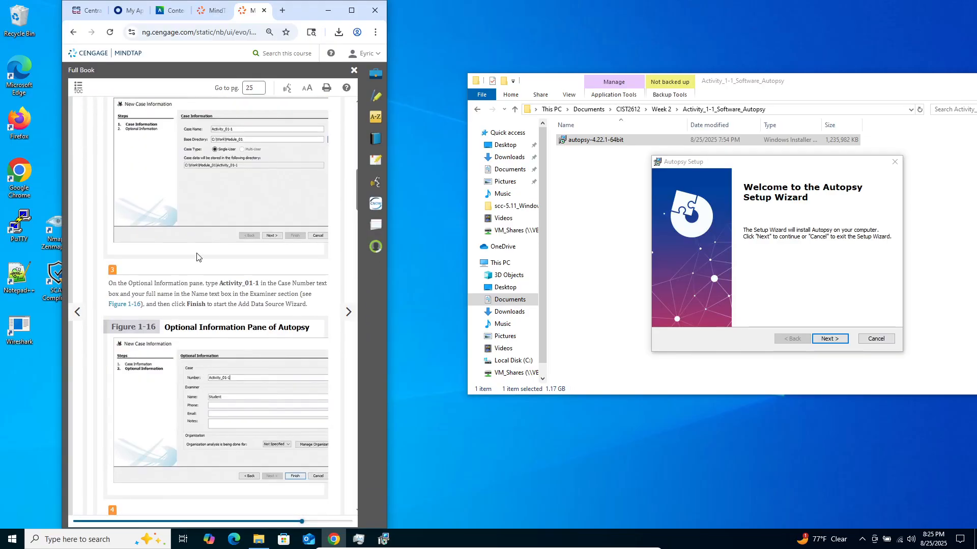
{"action": "scroll", "coordinate": [275, 142], "scroll_direction": "up", "scroll_amount": 3}
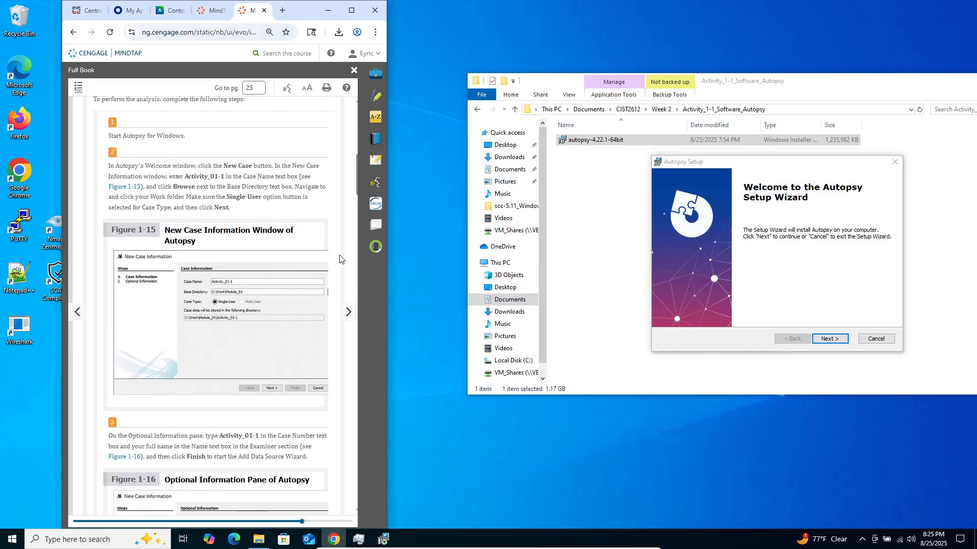
{"action": "left_click_drag", "start_coordinate": [389, 275], "coordinate": [504, 286]}
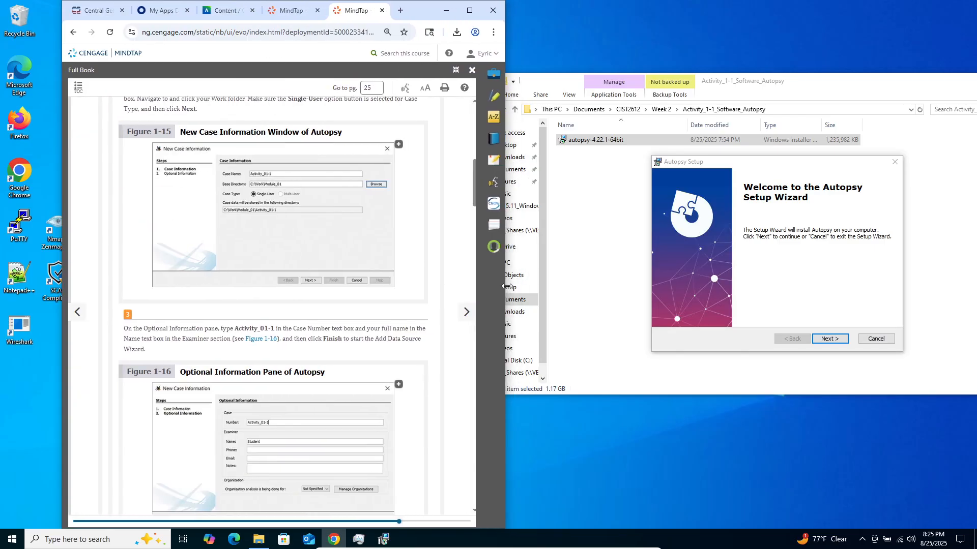
- Start installing Autopsy in the default folder C:\Program Files\Autopsy-4.22.1\ and allow it to make changes to the device
{"action": "left_click", "coordinate": [830, 339]}
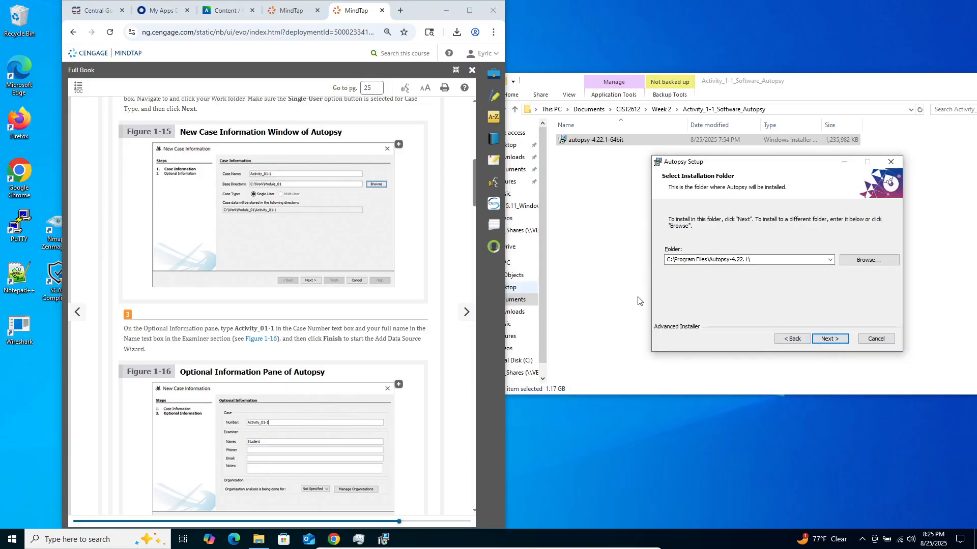
{"action": "left_click", "coordinate": [828, 339]}
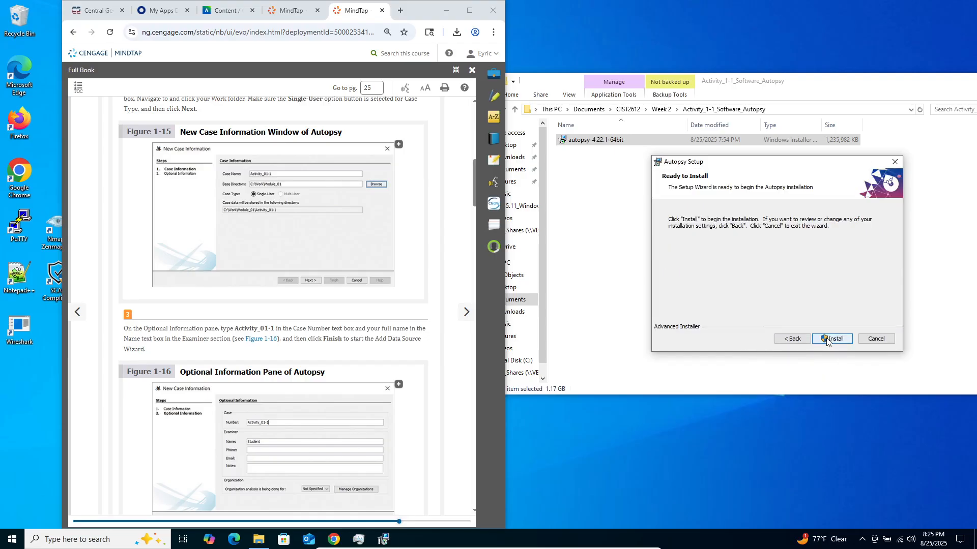
{"action": "left_click", "coordinate": [827, 339]}
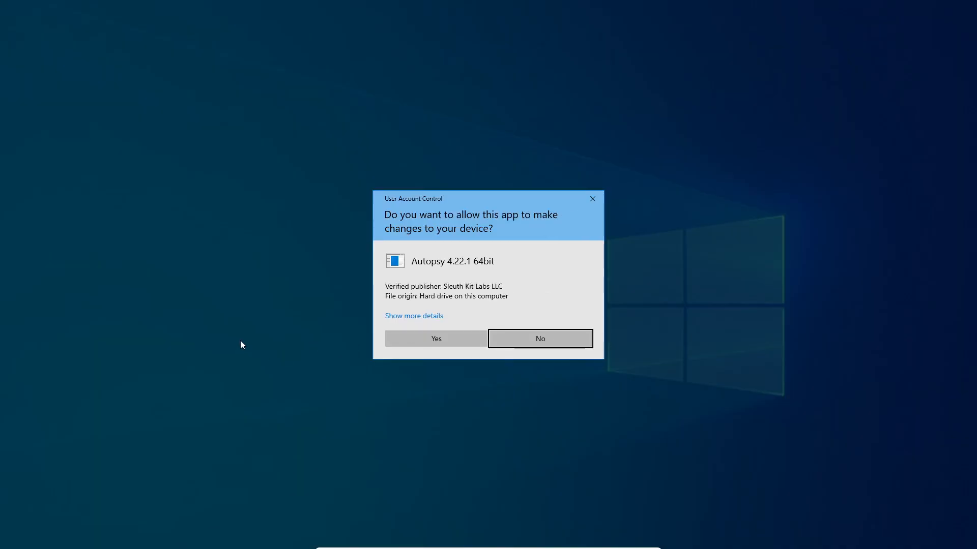
{"action": "left_click", "coordinate": [436, 338]}
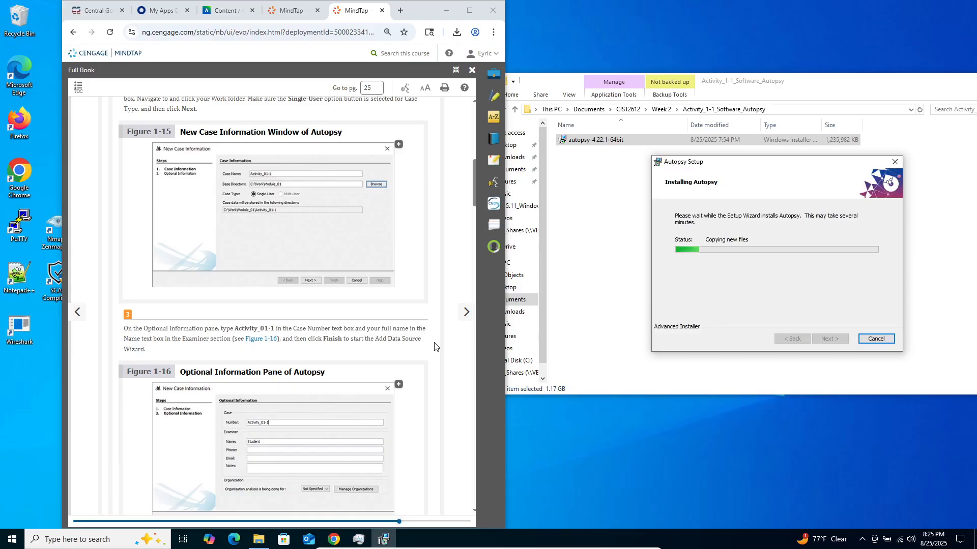
- Review the Activity 1-1 steps for the New Case Information window, Optional Information pane and data source in the MindTap e-book
{"action": "scroll", "coordinate": [435, 346], "scroll_direction": "up", "scroll_amount": 2}
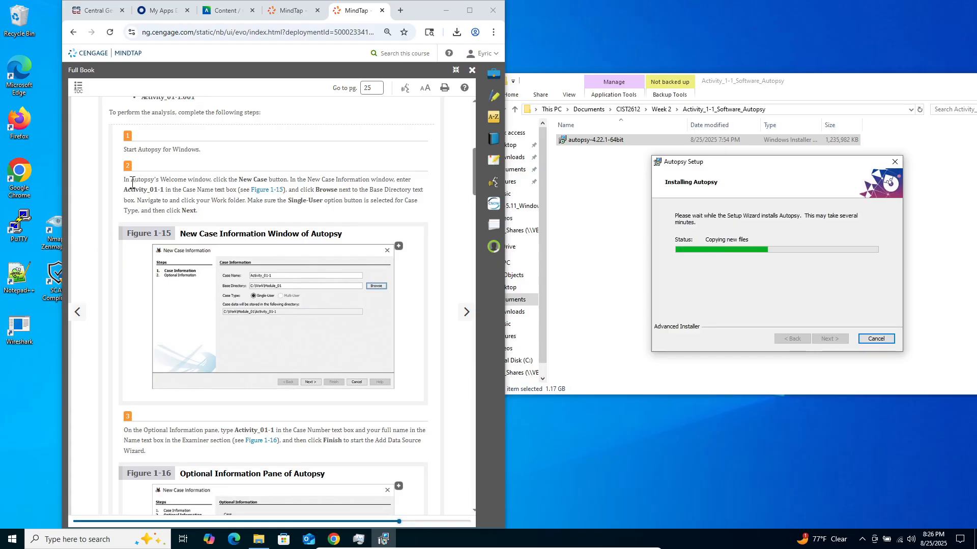
{"action": "left_click_drag", "start_coordinate": [122, 179], "coordinate": [305, 471]}
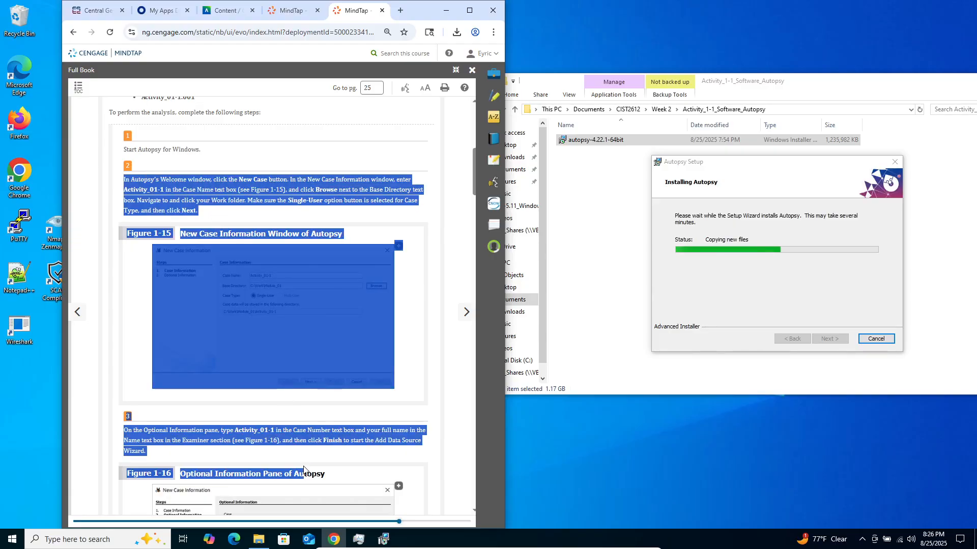
{"action": "left_click", "coordinate": [267, 442]}
{"action": "scroll", "coordinate": [149, 194], "scroll_direction": "up", "scroll_amount": 10}
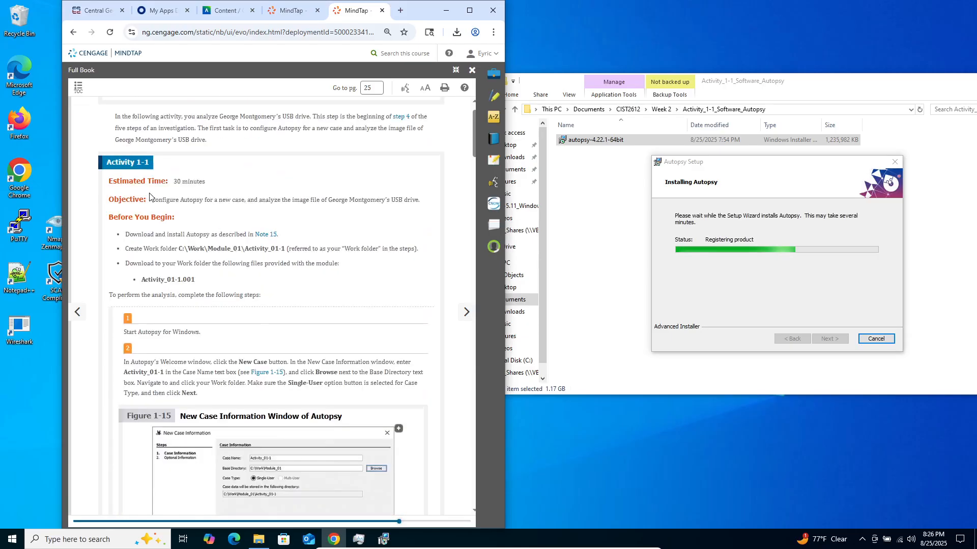
{"action": "scroll", "coordinate": [149, 195], "scroll_direction": "down", "scroll_amount": 15}
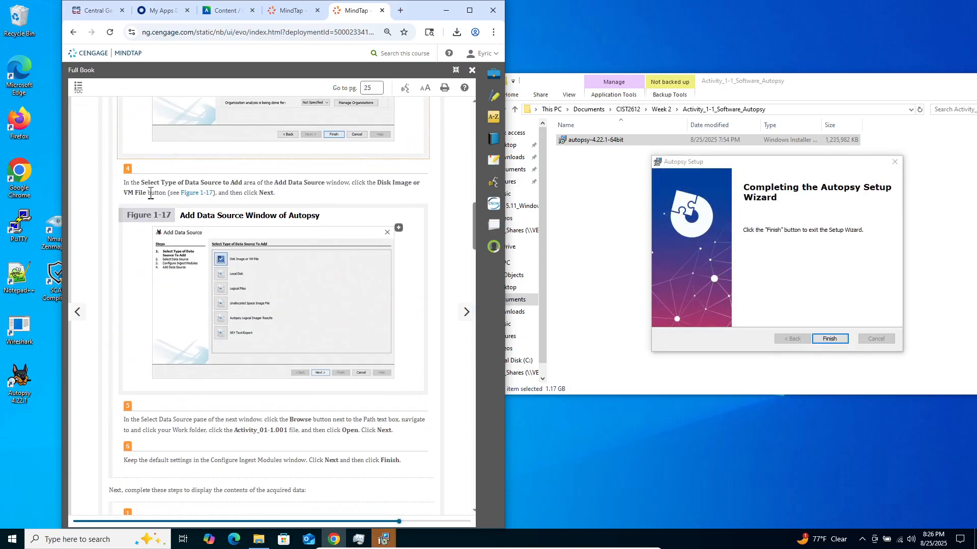
- Finish the Autopsy Setup wizard and launch Autopsy 4.22.1 from the desktop
{"action": "left_click", "coordinate": [828, 338]}
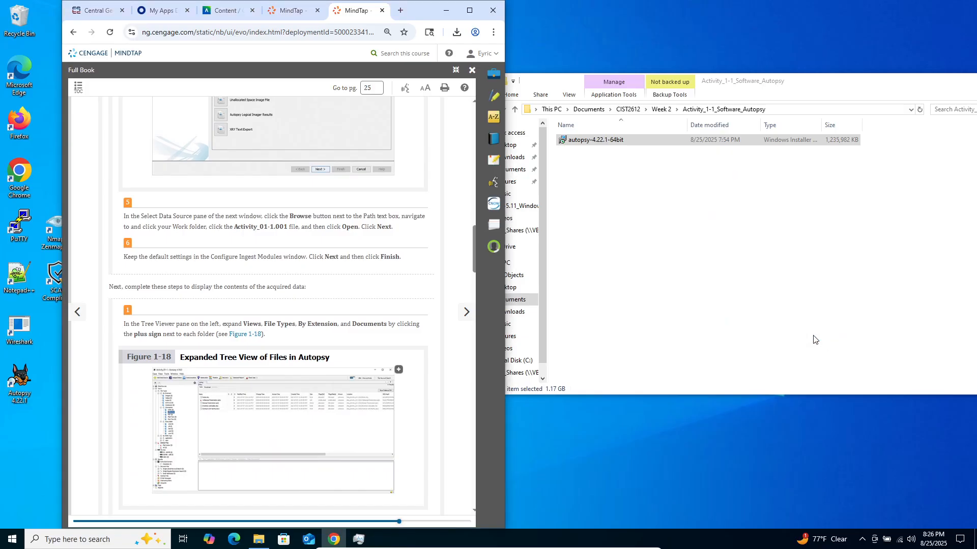
{"action": "left_click", "coordinate": [21, 376]}
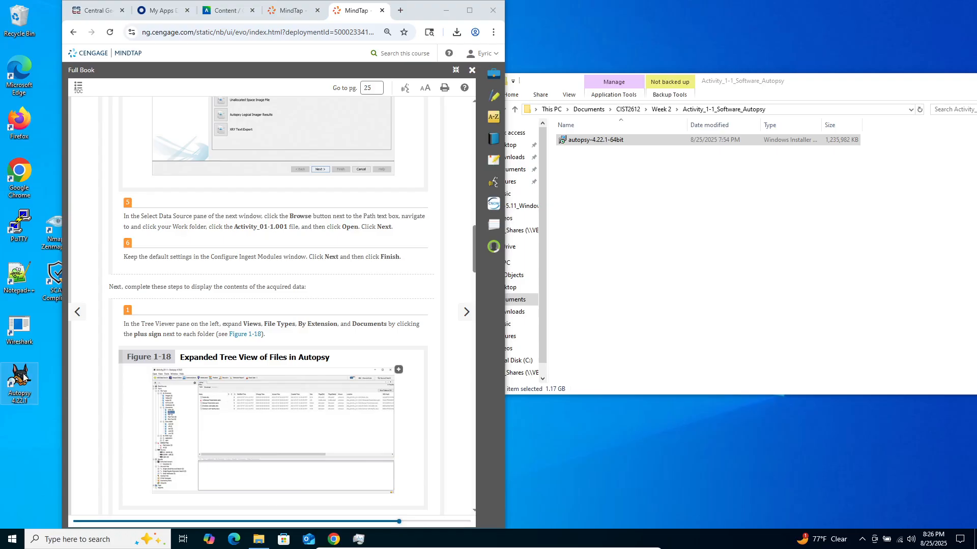
{"action": "double_click", "coordinate": [16, 376]}
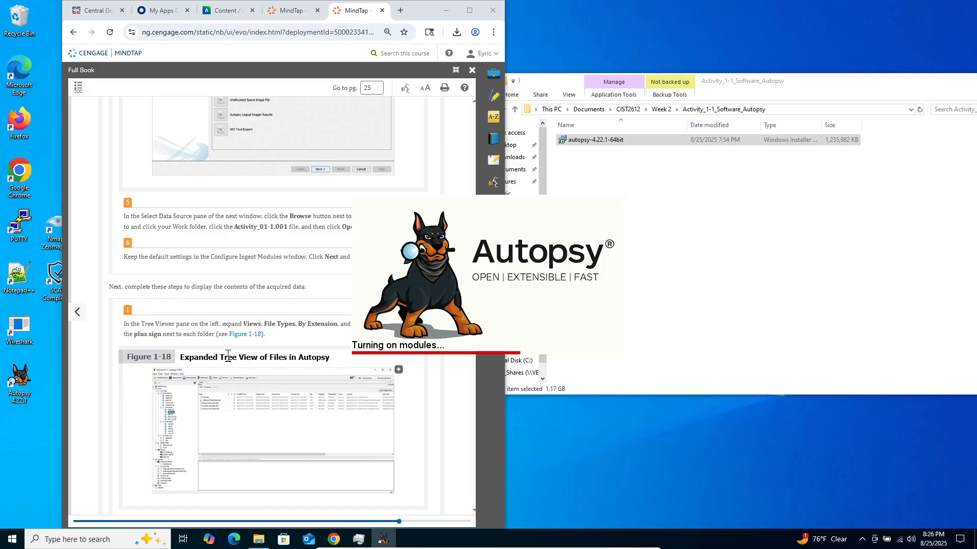
- Read through the Activity 1-1 instructions in the e-book, from creating the case to tagging, extracting and submitting the files
{"action": "scroll", "coordinate": [190, 370], "scroll_direction": "up", "scroll_amount": 9}
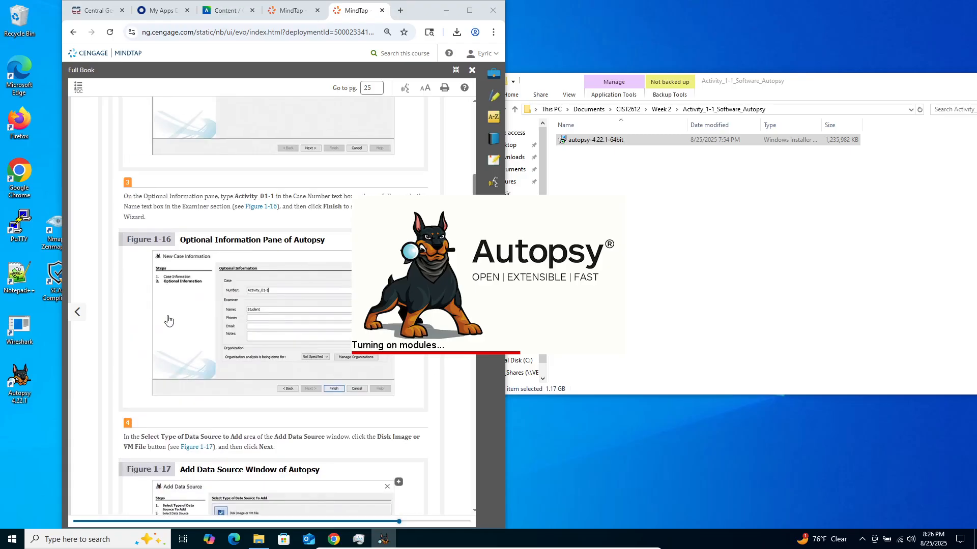
{"action": "scroll", "coordinate": [155, 282], "scroll_direction": "up", "scroll_amount": 4}
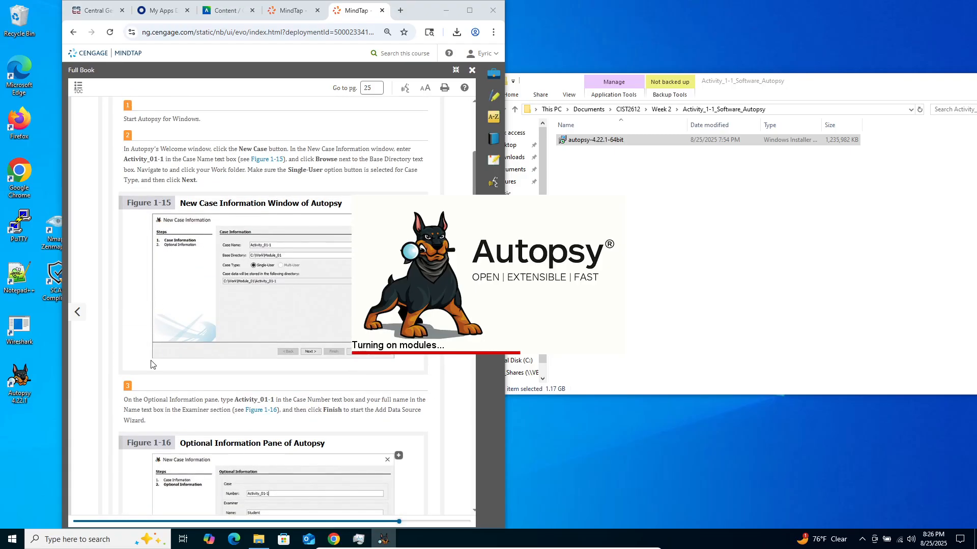
{"action": "scroll", "coordinate": [151, 365], "scroll_direction": "up", "scroll_amount": 1}
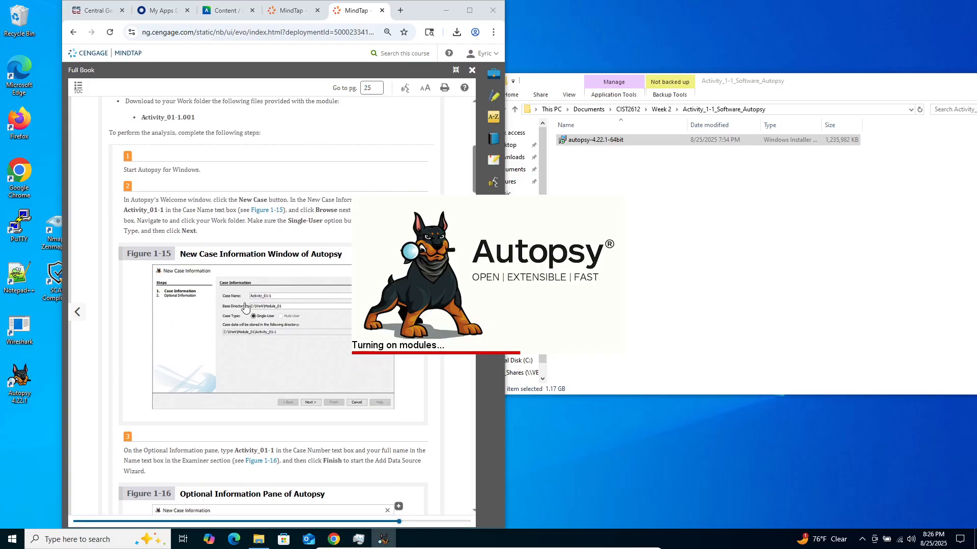
{"action": "scroll", "coordinate": [155, 319], "scroll_direction": "down", "scroll_amount": 4}
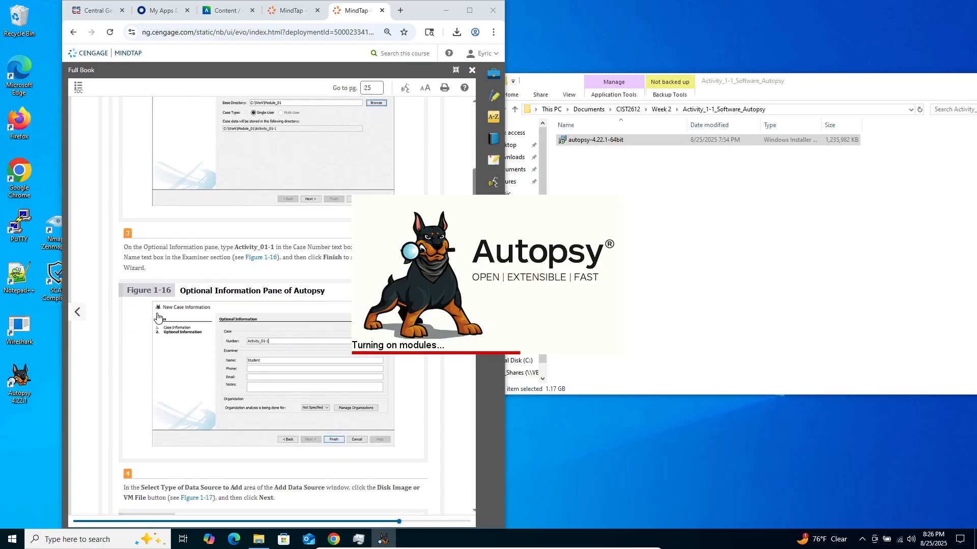
{"action": "scroll", "coordinate": [146, 345], "scroll_direction": "down", "scroll_amount": 5}
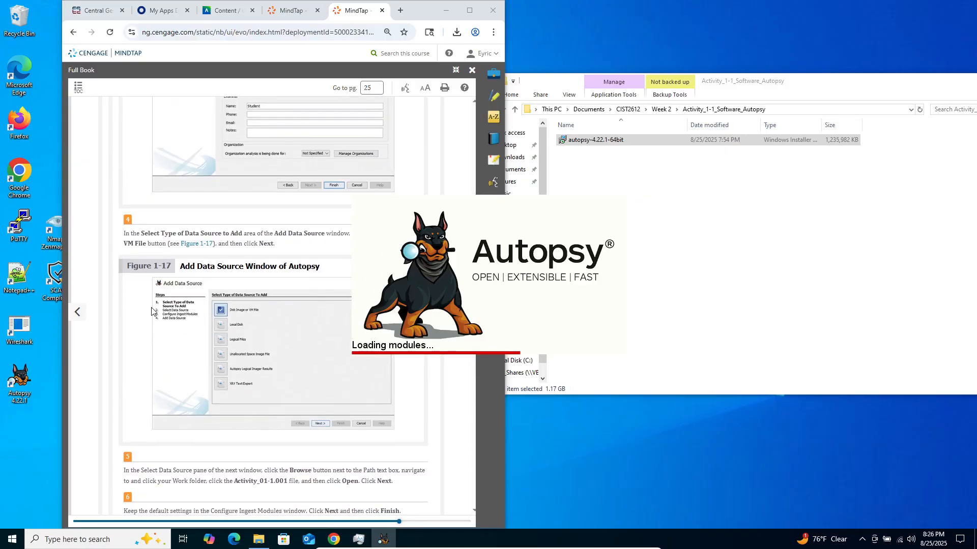
{"action": "scroll", "coordinate": [151, 311], "scroll_direction": "down", "scroll_amount": 2}
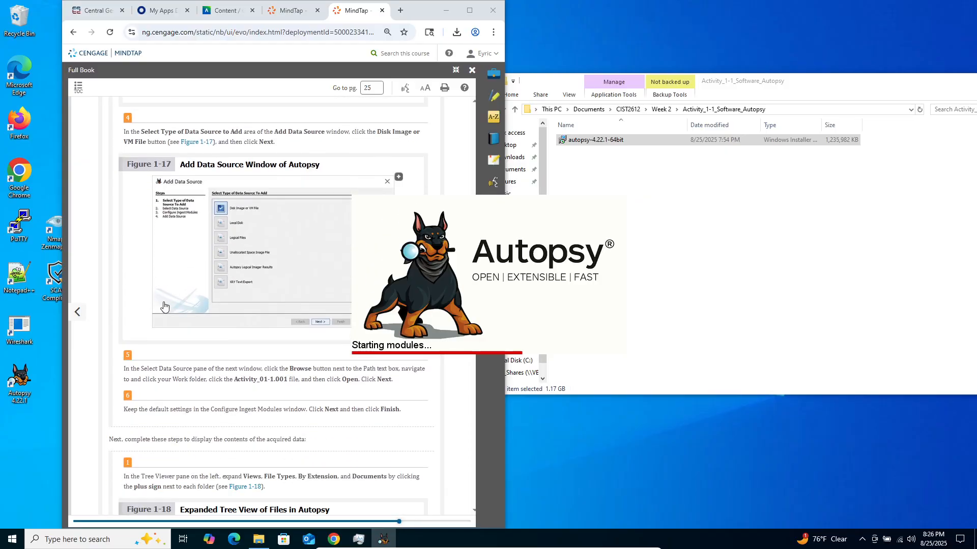
{"action": "scroll", "coordinate": [164, 307], "scroll_direction": "down", "scroll_amount": 6}
{"action": "scroll", "coordinate": [164, 307], "scroll_direction": "down", "scroll_amount": 8}
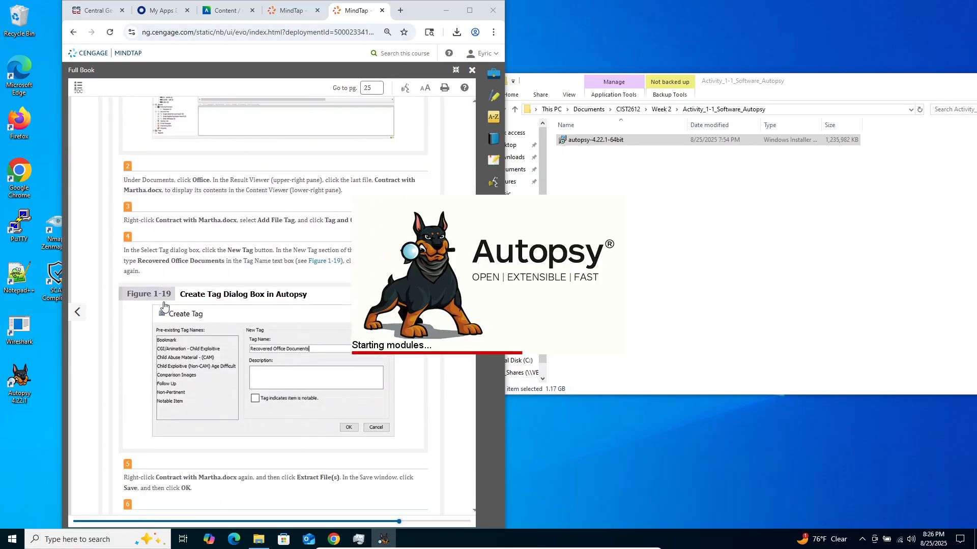
{"action": "scroll", "coordinate": [164, 307], "scroll_direction": "down", "scroll_amount": 2}
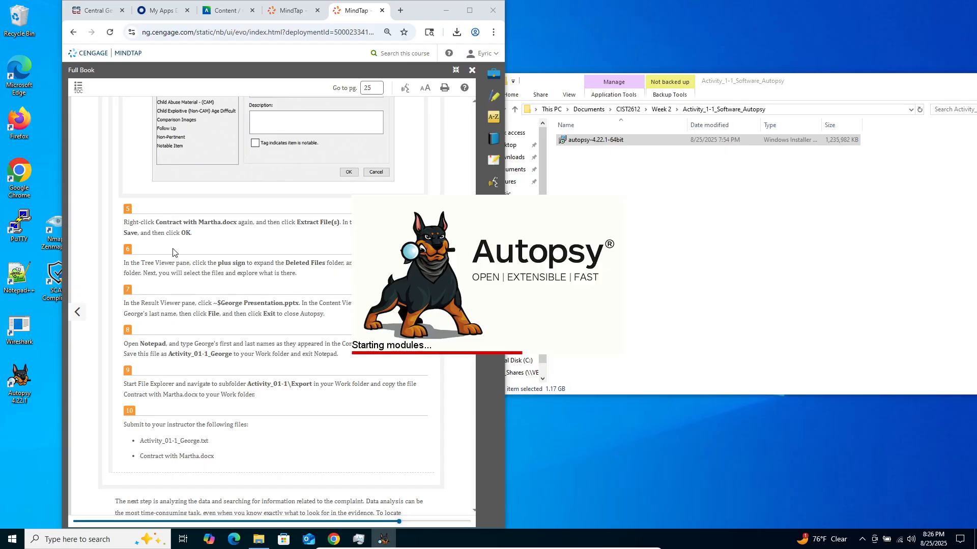
{"action": "scroll", "coordinate": [173, 252], "scroll_direction": "up", "scroll_amount": 10}
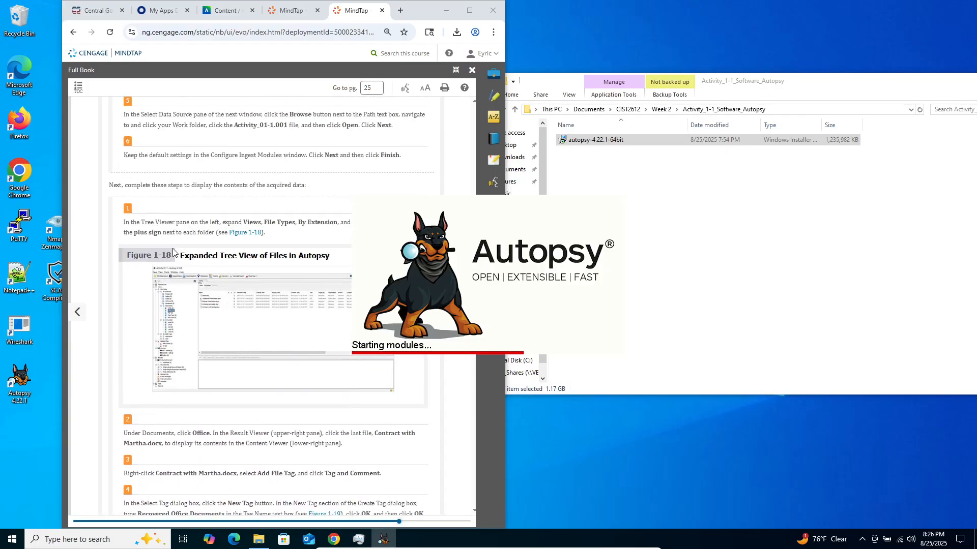
{"action": "scroll", "coordinate": [173, 251], "scroll_direction": "up", "scroll_amount": 15}
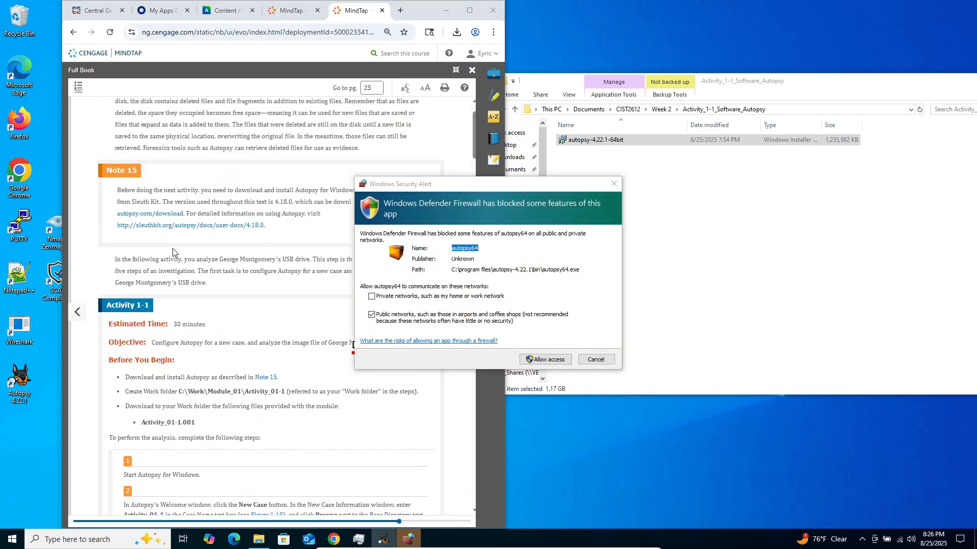
{"action": "scroll", "coordinate": [173, 252], "scroll_direction": "up", "scroll_amount": 1}
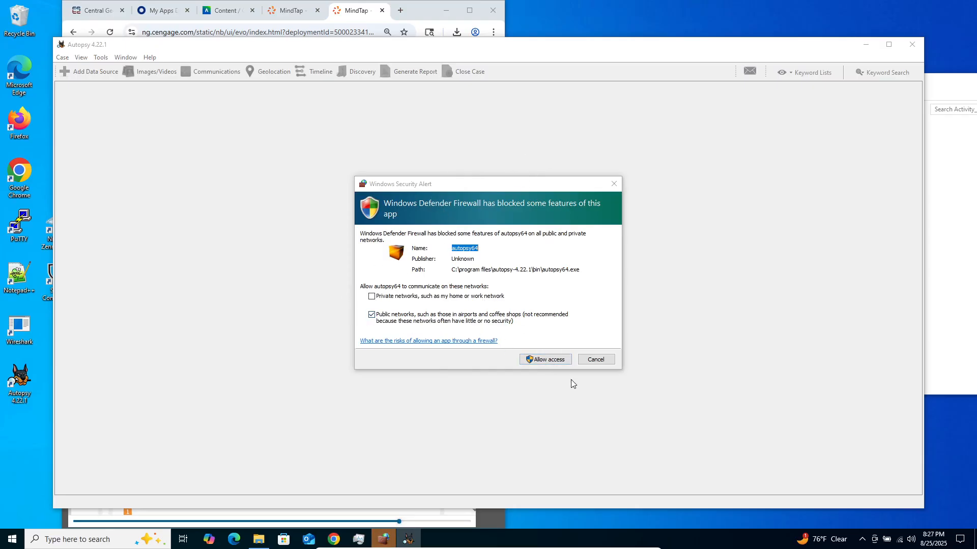
- Clear Autopsy's first-run prompts by allowing firewall access for autopsy64 on public networks, acknowledging the Central Repository information and answering the Java firewall alert
{"action": "left_click", "coordinate": [548, 359]}
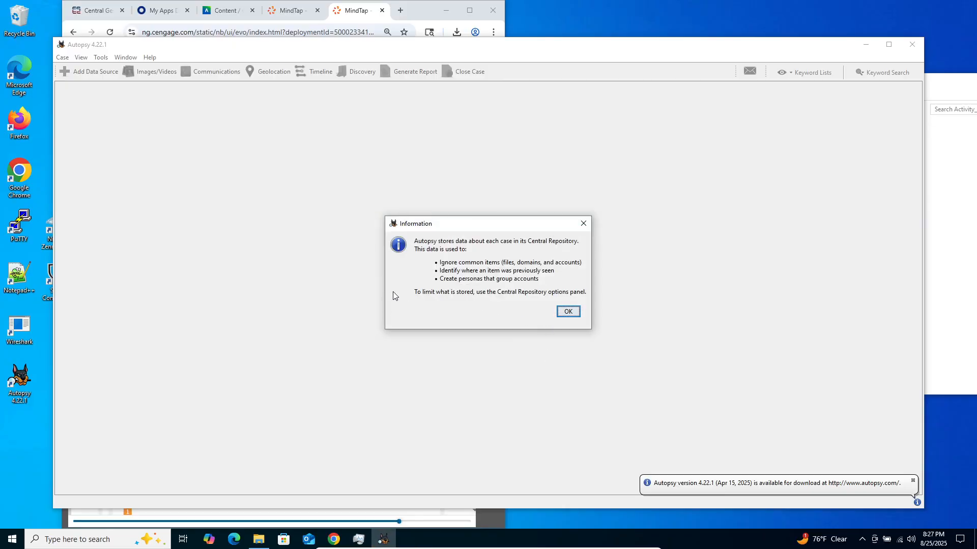
{"action": "left_click", "coordinate": [568, 311]}
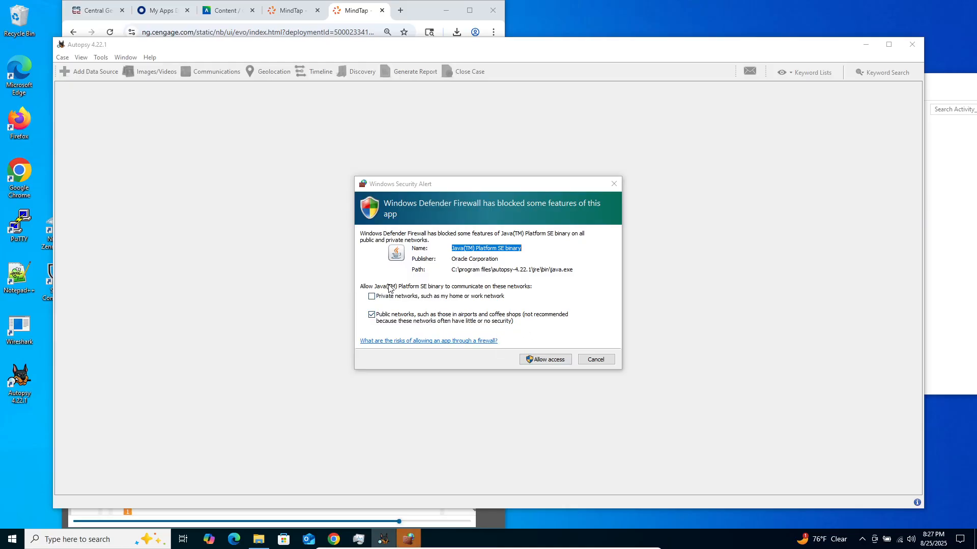
{"action": "left_click", "coordinate": [374, 300]}
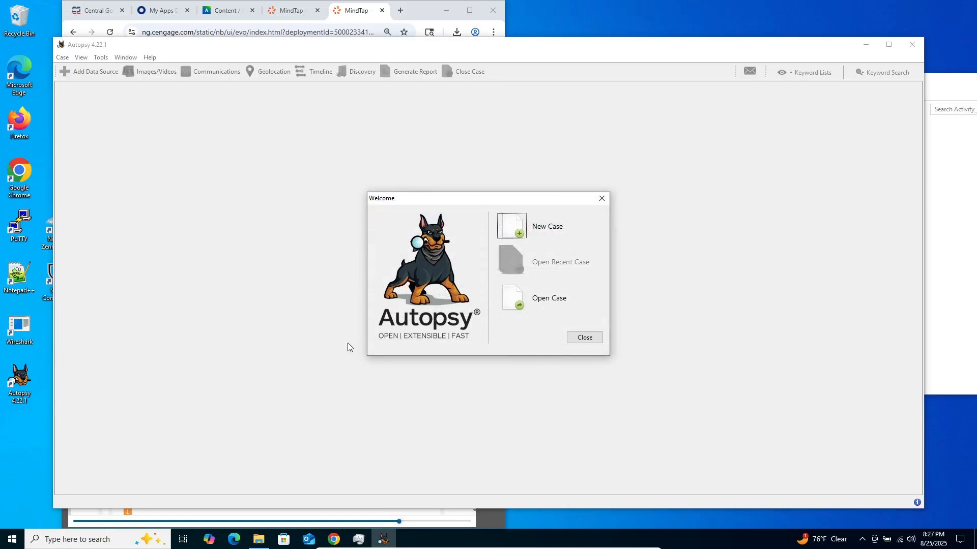
- Open the New Case Information form from the Welcome window and cancel it
{"action": "left_click", "coordinate": [510, 230]}
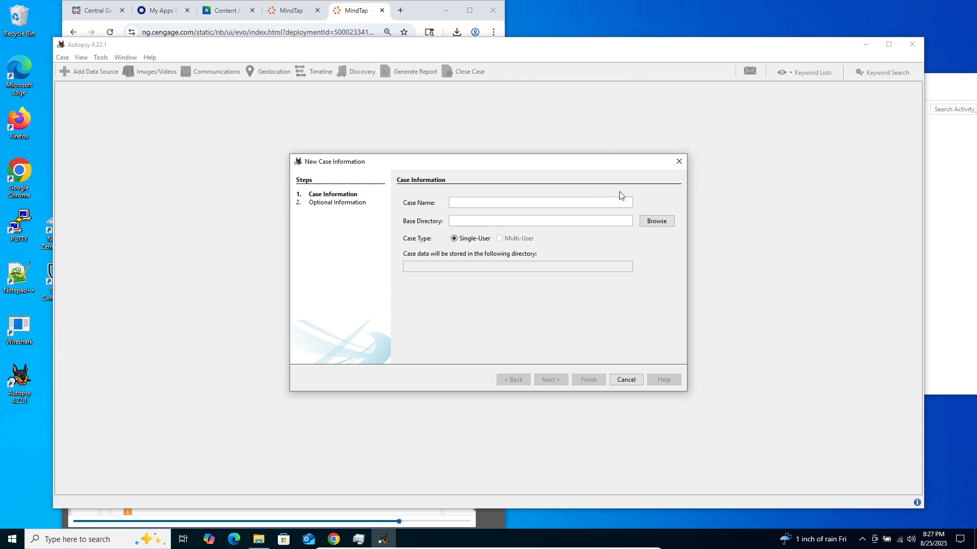
{"action": "left_click", "coordinate": [617, 383]}
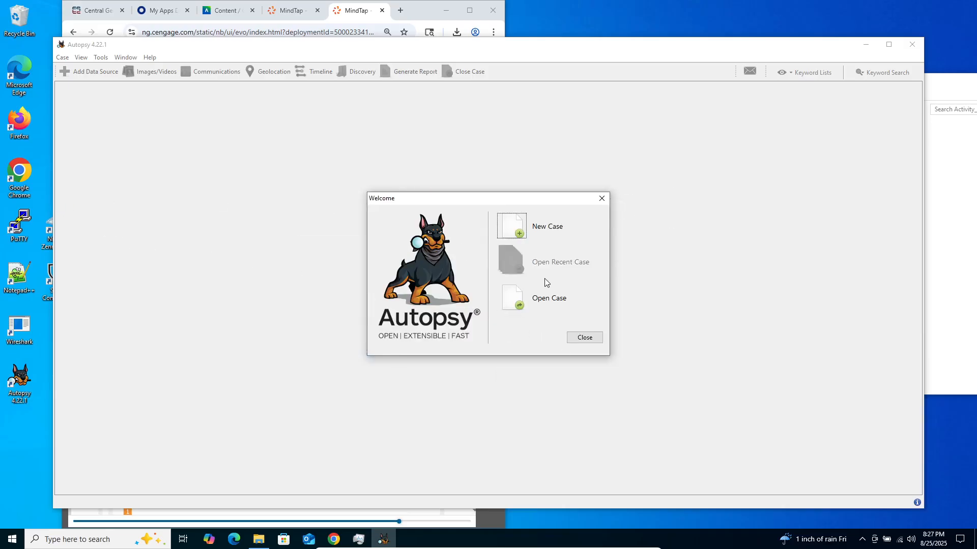
- Close the Welcome window and narrow the Autopsy window from its left edge so it sits beside the e-book
{"action": "left_click", "coordinate": [584, 337]}
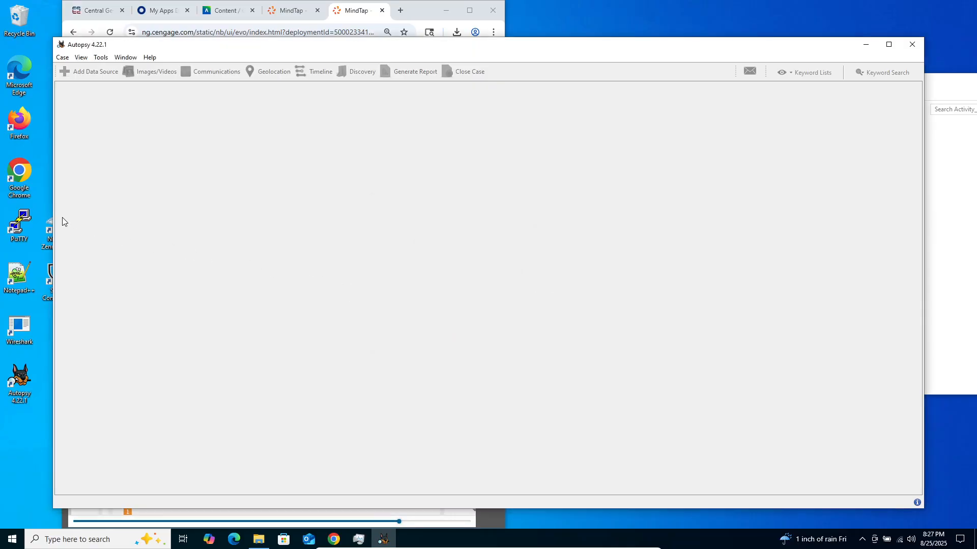
{"action": "left_click_drag", "start_coordinate": [54, 221], "coordinate": [509, 224]}
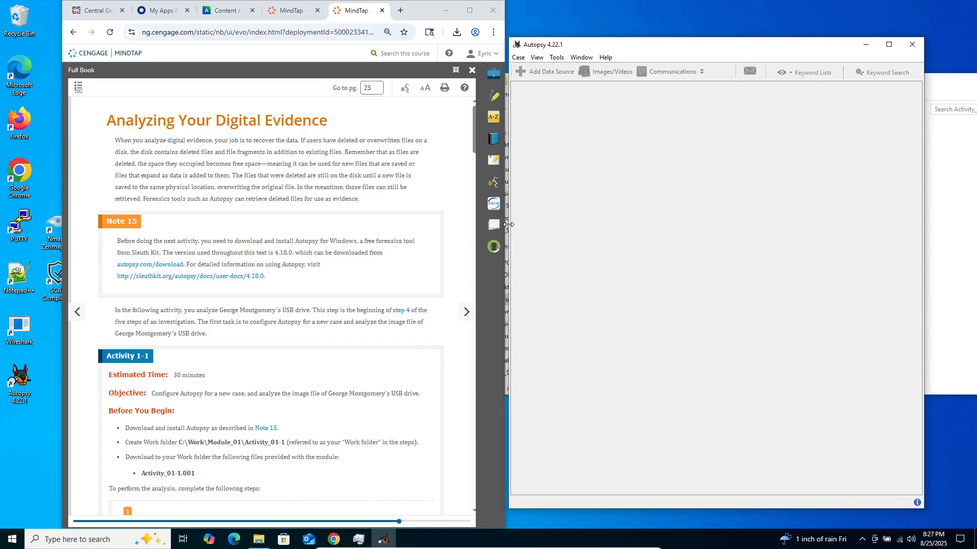
- Bring the e-book to the Activity 1-1 case-creation instructions and open a blank New Case Information form in Autopsy
{"action": "scroll", "coordinate": [242, 285], "scroll_direction": "down", "scroll_amount": 1}
{"action": "scroll", "coordinate": [242, 285], "scroll_direction": "down", "scroll_amount": 3}
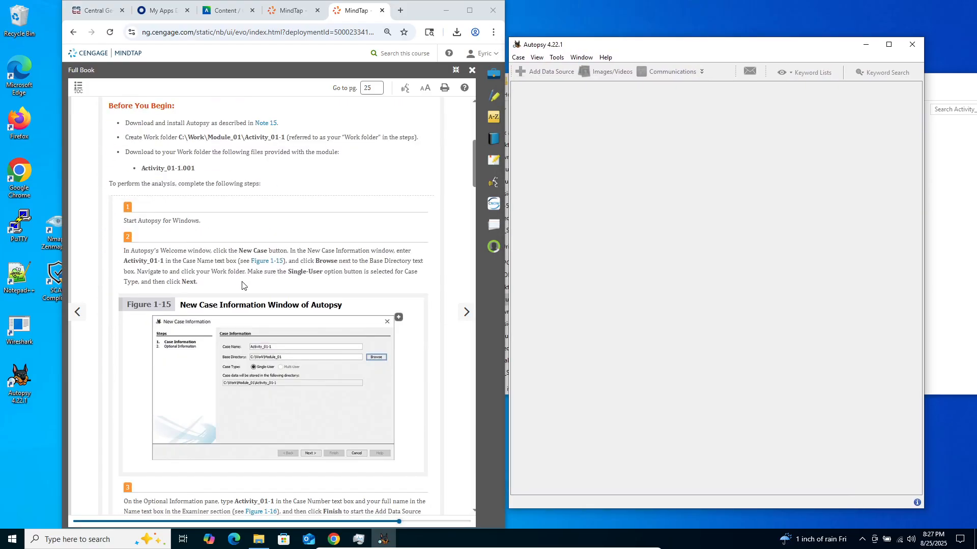
{"action": "scroll", "coordinate": [242, 286], "scroll_direction": "down", "scroll_amount": 1}
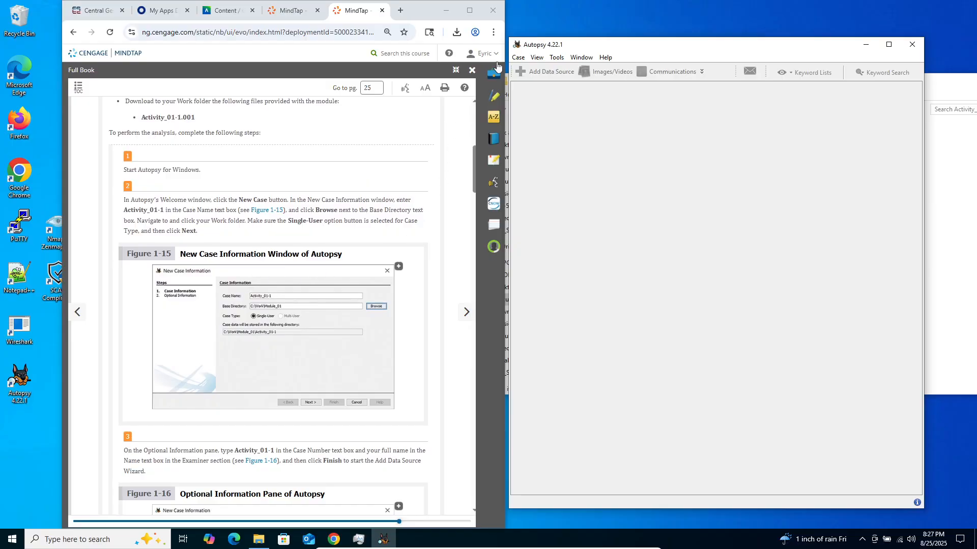
{"action": "left_click", "coordinate": [518, 58]}
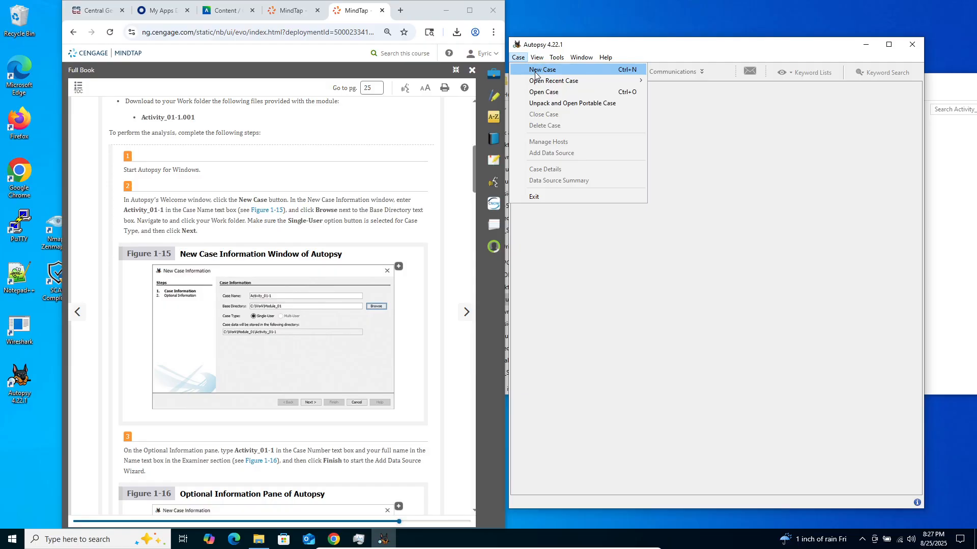
{"action": "left_click", "coordinate": [535, 71]}
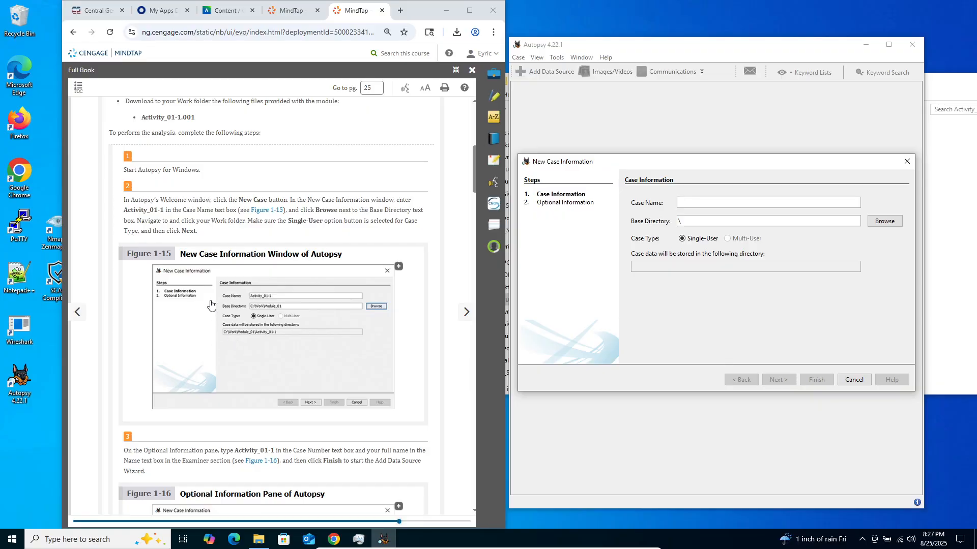
- Review the remaining Activity 1-1 instructions in the e-book, from the optional case information and data source to tagging, extraction and submission
{"action": "scroll", "coordinate": [210, 304], "scroll_direction": "down", "scroll_amount": 7}
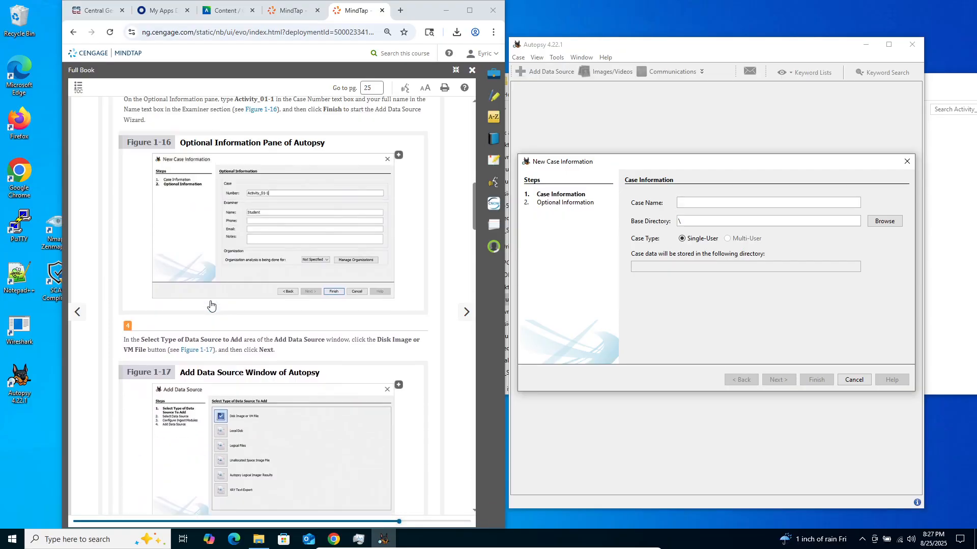
{"action": "scroll", "coordinate": [211, 304], "scroll_direction": "up", "scroll_amount": 8}
{"action": "scroll", "coordinate": [193, 348], "scroll_direction": "down", "scroll_amount": 11}
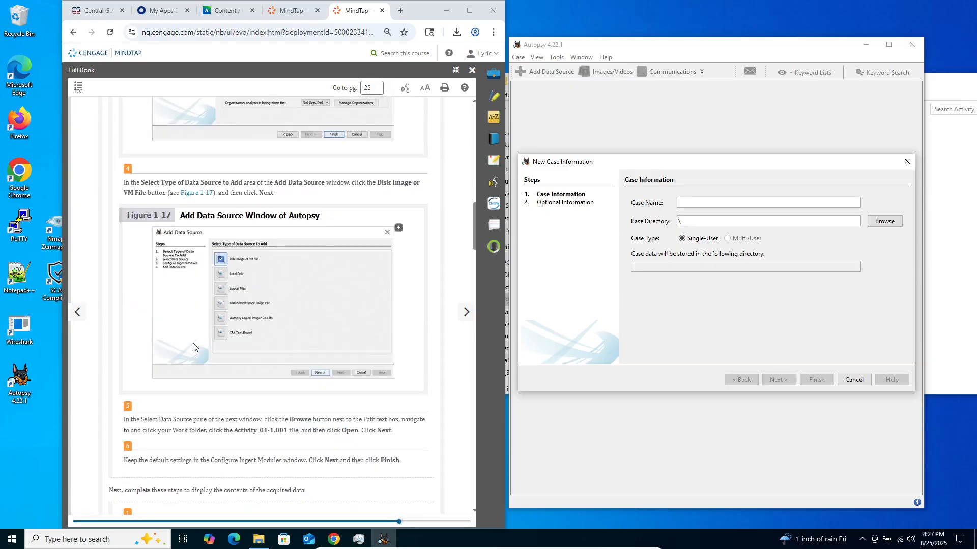
{"action": "scroll", "coordinate": [193, 347], "scroll_direction": "down", "scroll_amount": 8}
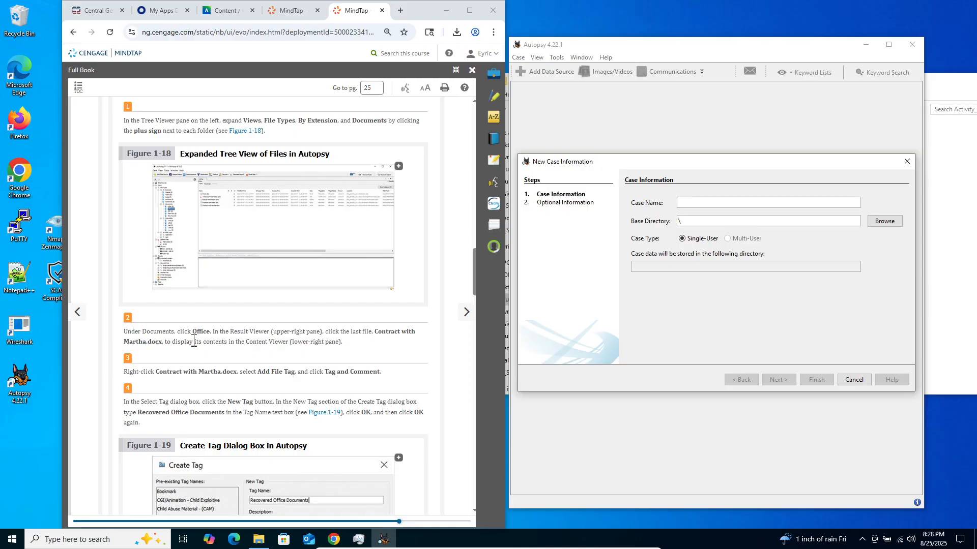
{"action": "scroll", "coordinate": [194, 342], "scroll_direction": "down", "scroll_amount": 15}
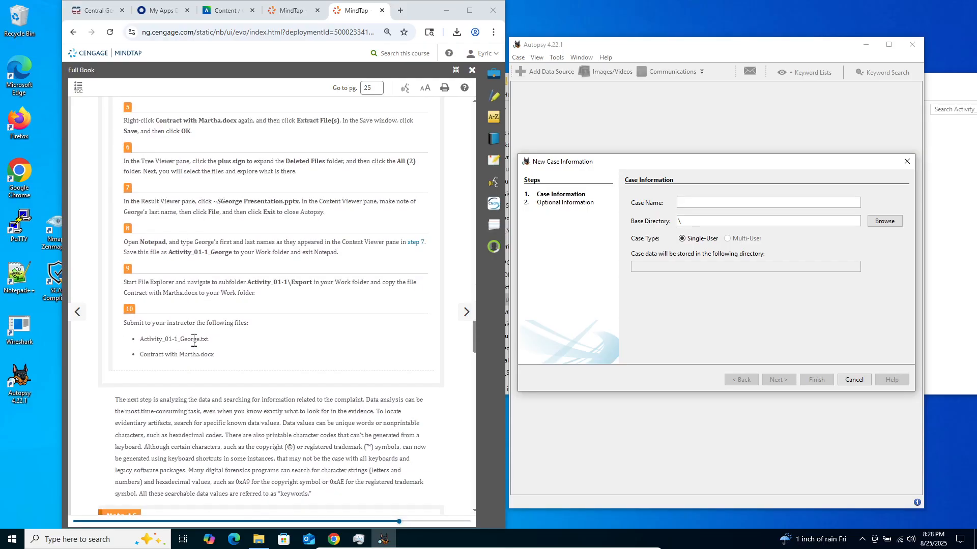
{"action": "scroll", "coordinate": [194, 341], "scroll_direction": "up", "scroll_amount": 1}
{"action": "scroll", "coordinate": [157, 331], "scroll_direction": "up", "scroll_amount": 2}
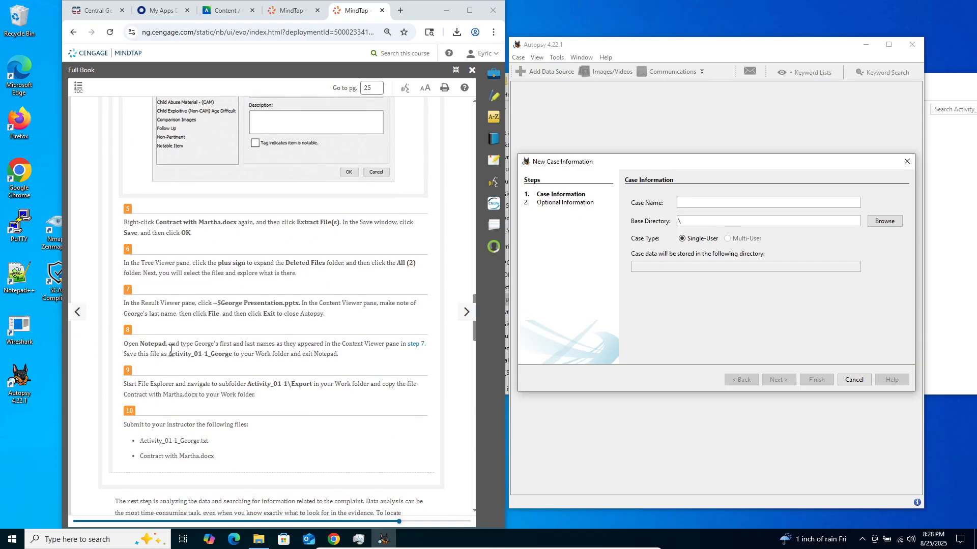
{"action": "scroll", "coordinate": [188, 332], "scroll_direction": "up", "scroll_amount": 4}
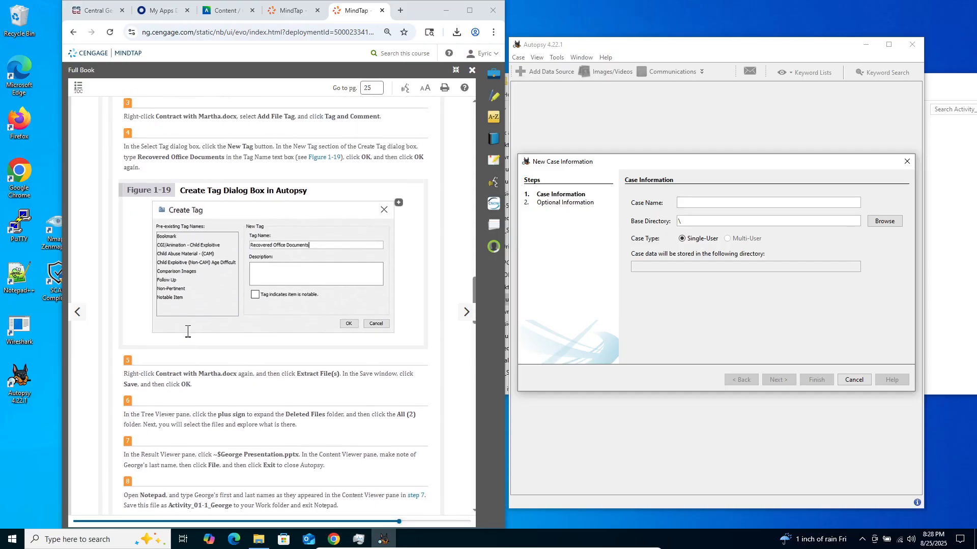
{"action": "scroll", "coordinate": [188, 331], "scroll_direction": "up", "scroll_amount": 3}
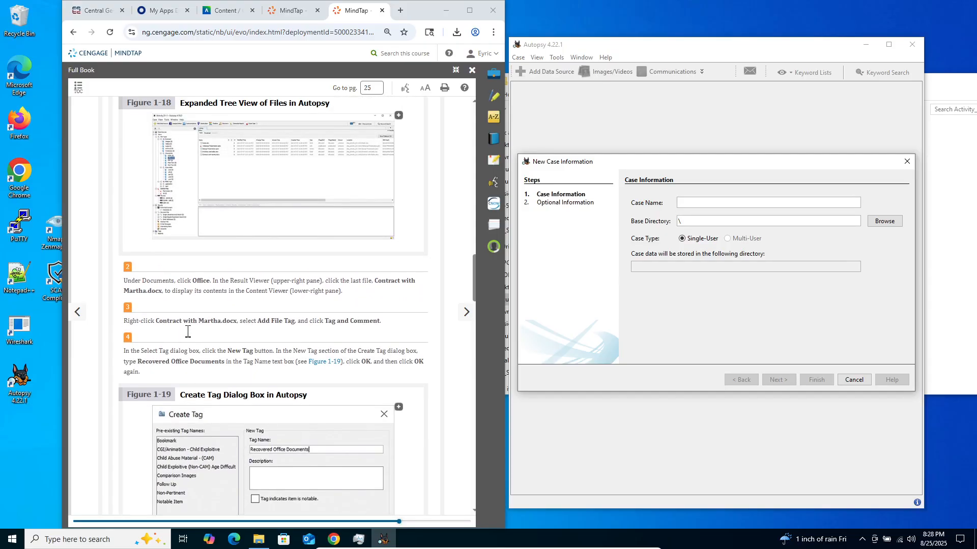
{"action": "scroll", "coordinate": [188, 294], "scroll_direction": "up", "scroll_amount": 2}
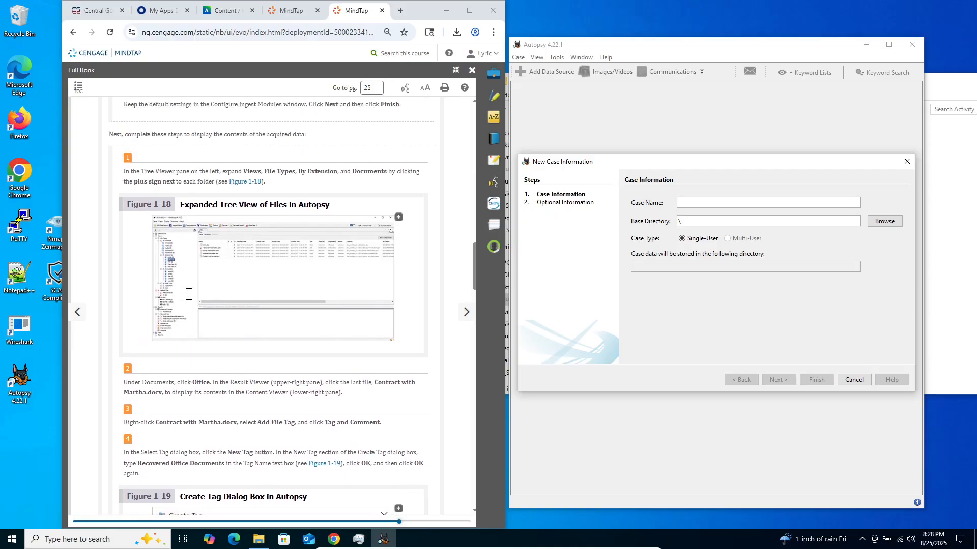
{"action": "scroll", "coordinate": [188, 294], "scroll_direction": "up", "scroll_amount": 8}
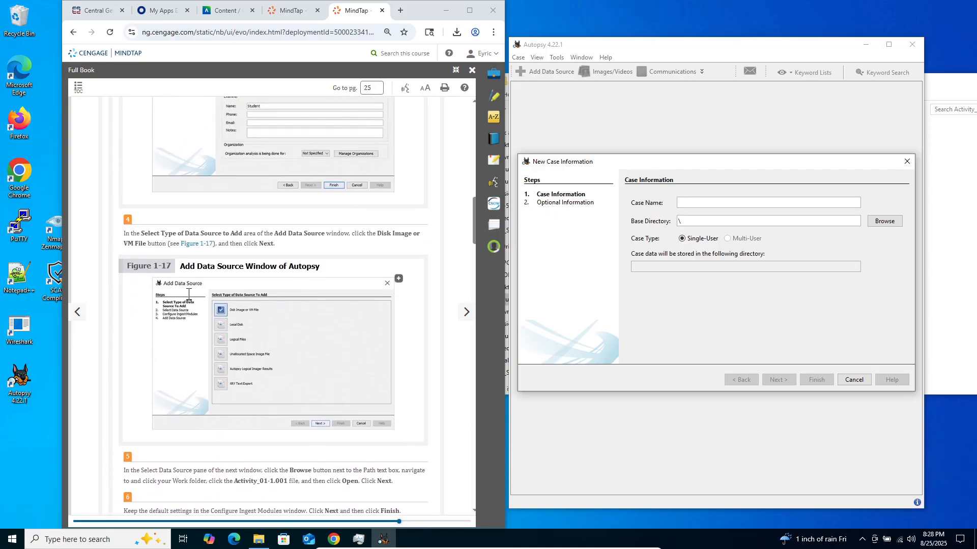